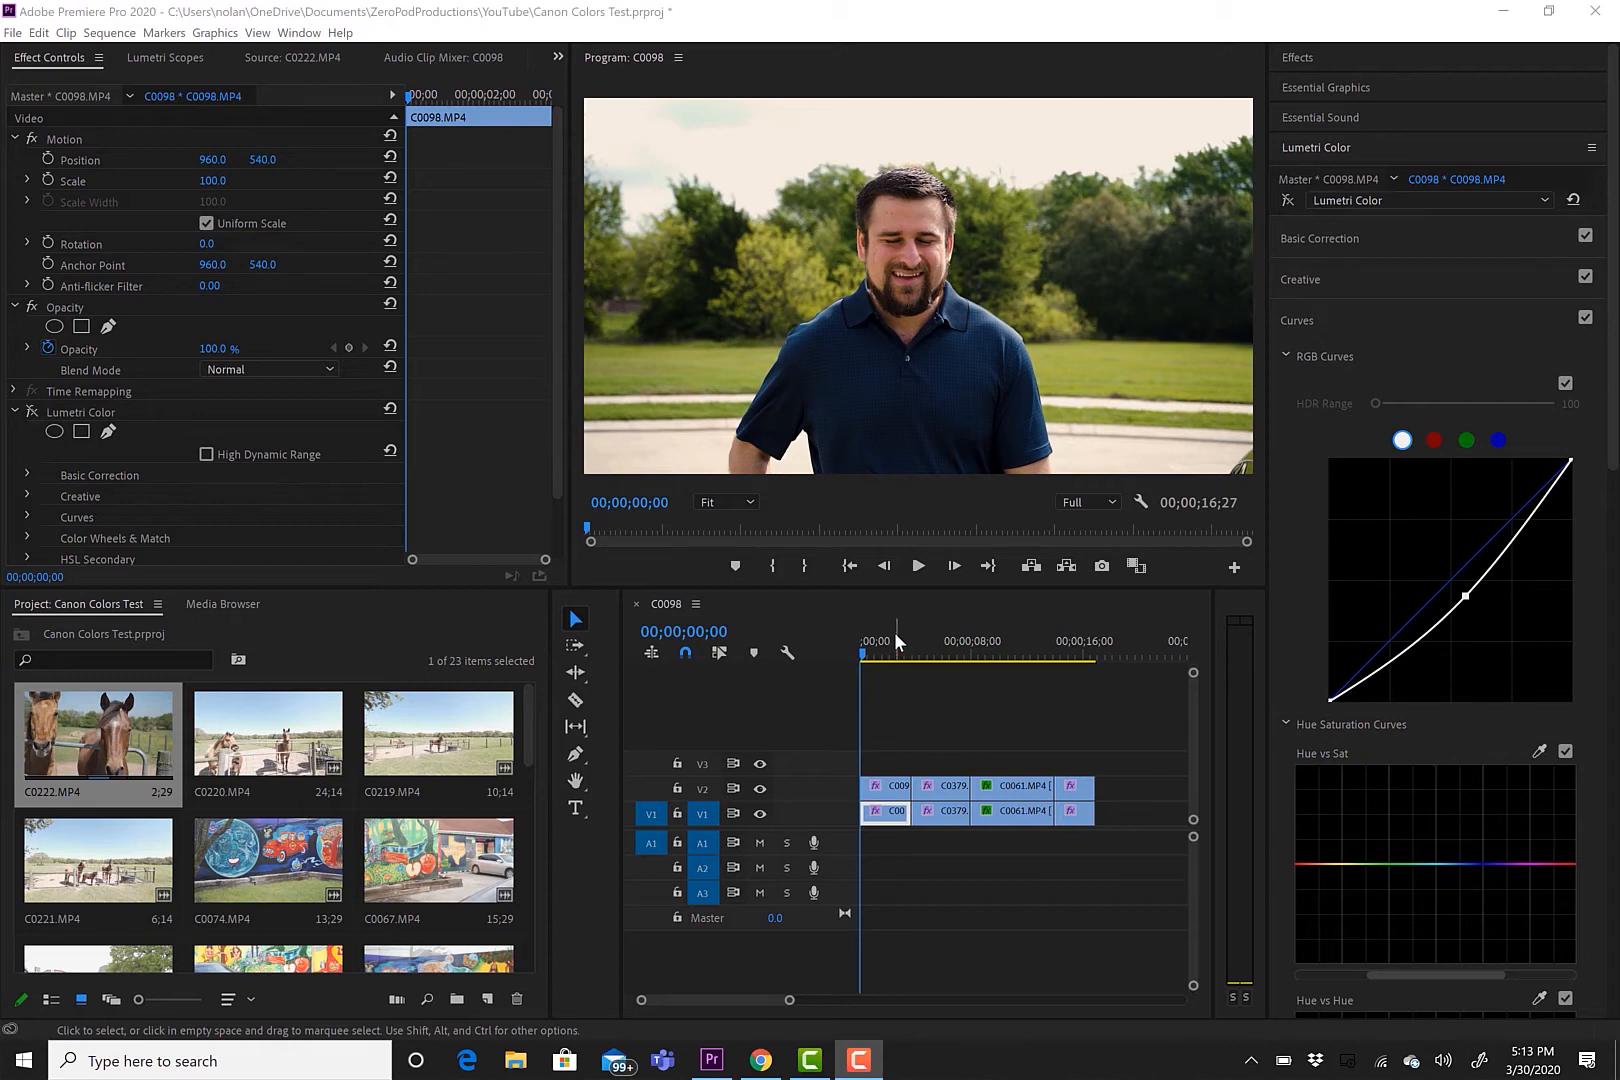
Hide video track V2 and bend the middle of the master RGB curve downward on the V1 clip C0098.MP4
left_click(762, 789)
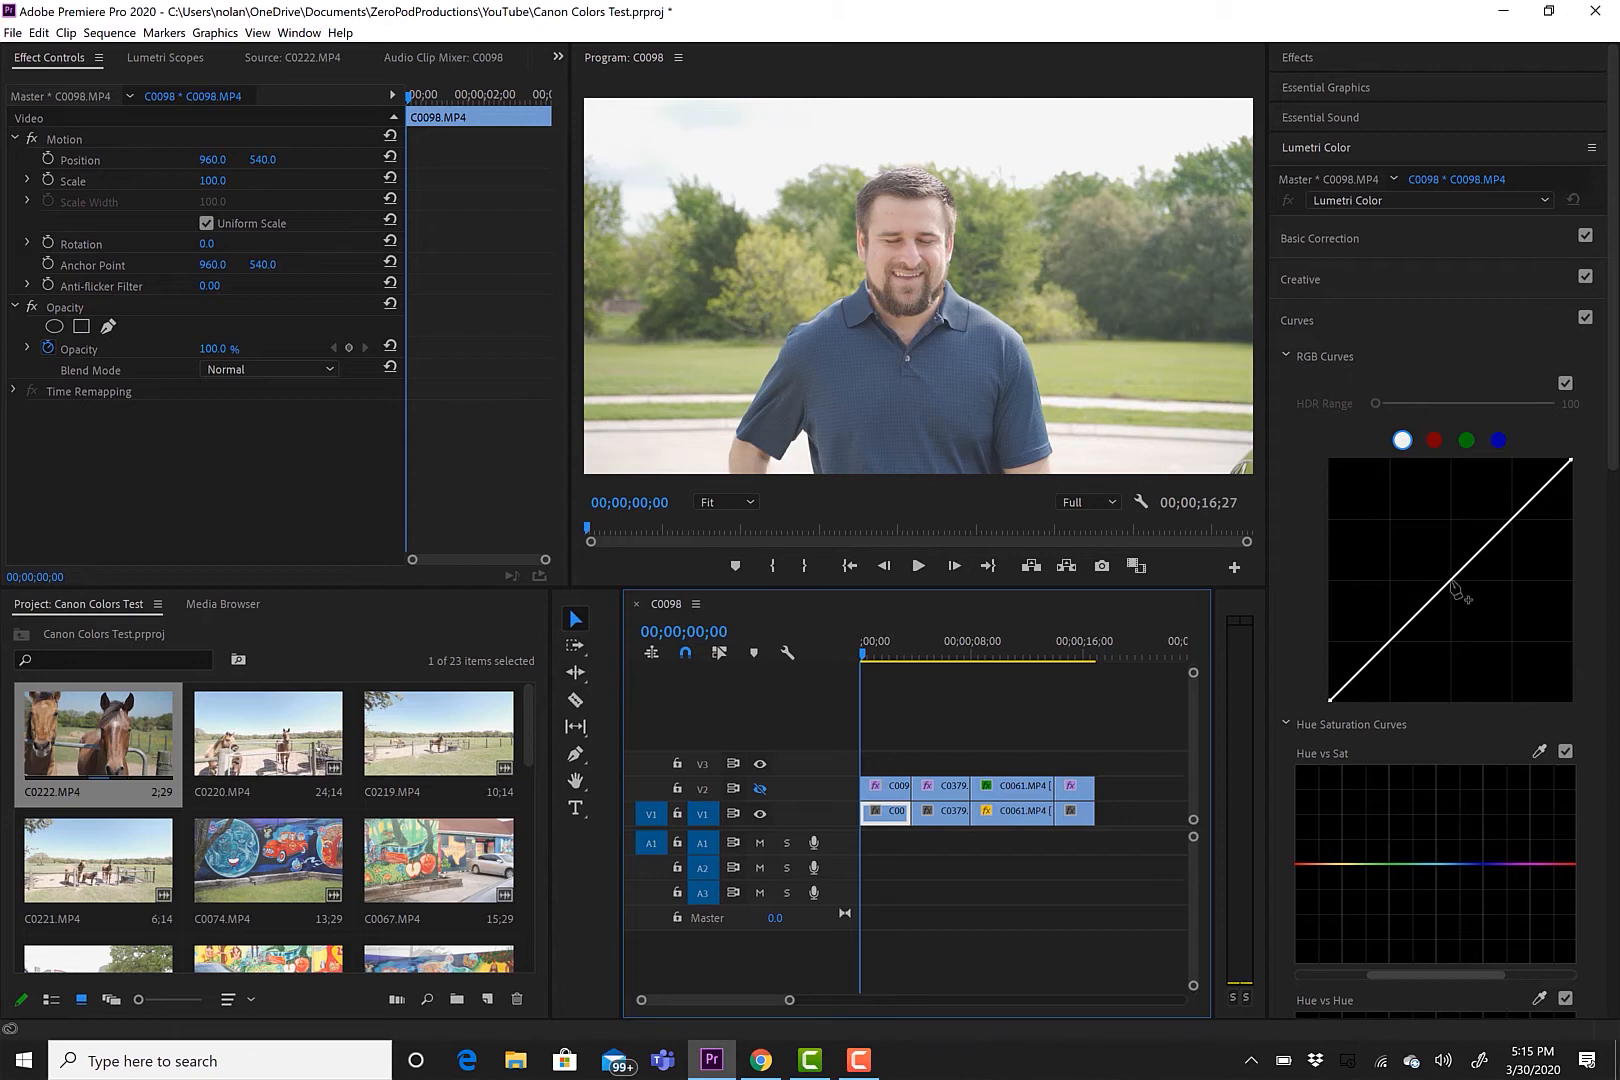
left_click_drag(1454, 586, 1485, 617)
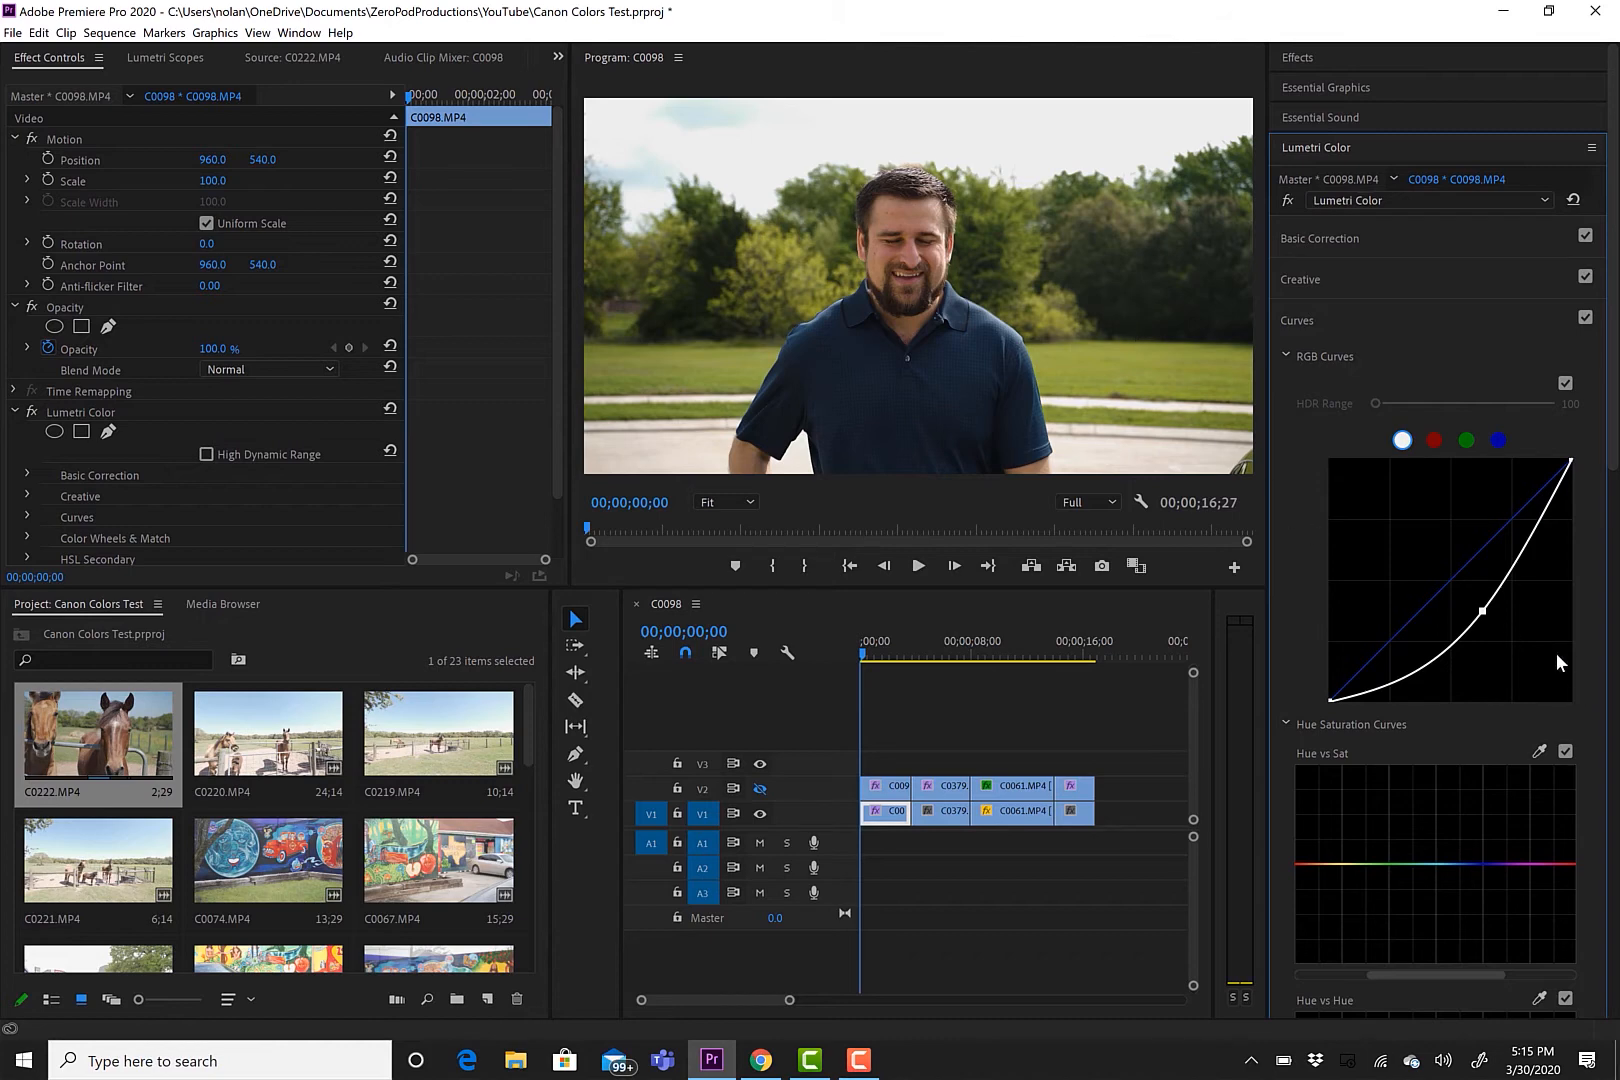
left_click_drag(1479, 626, 1482, 612)
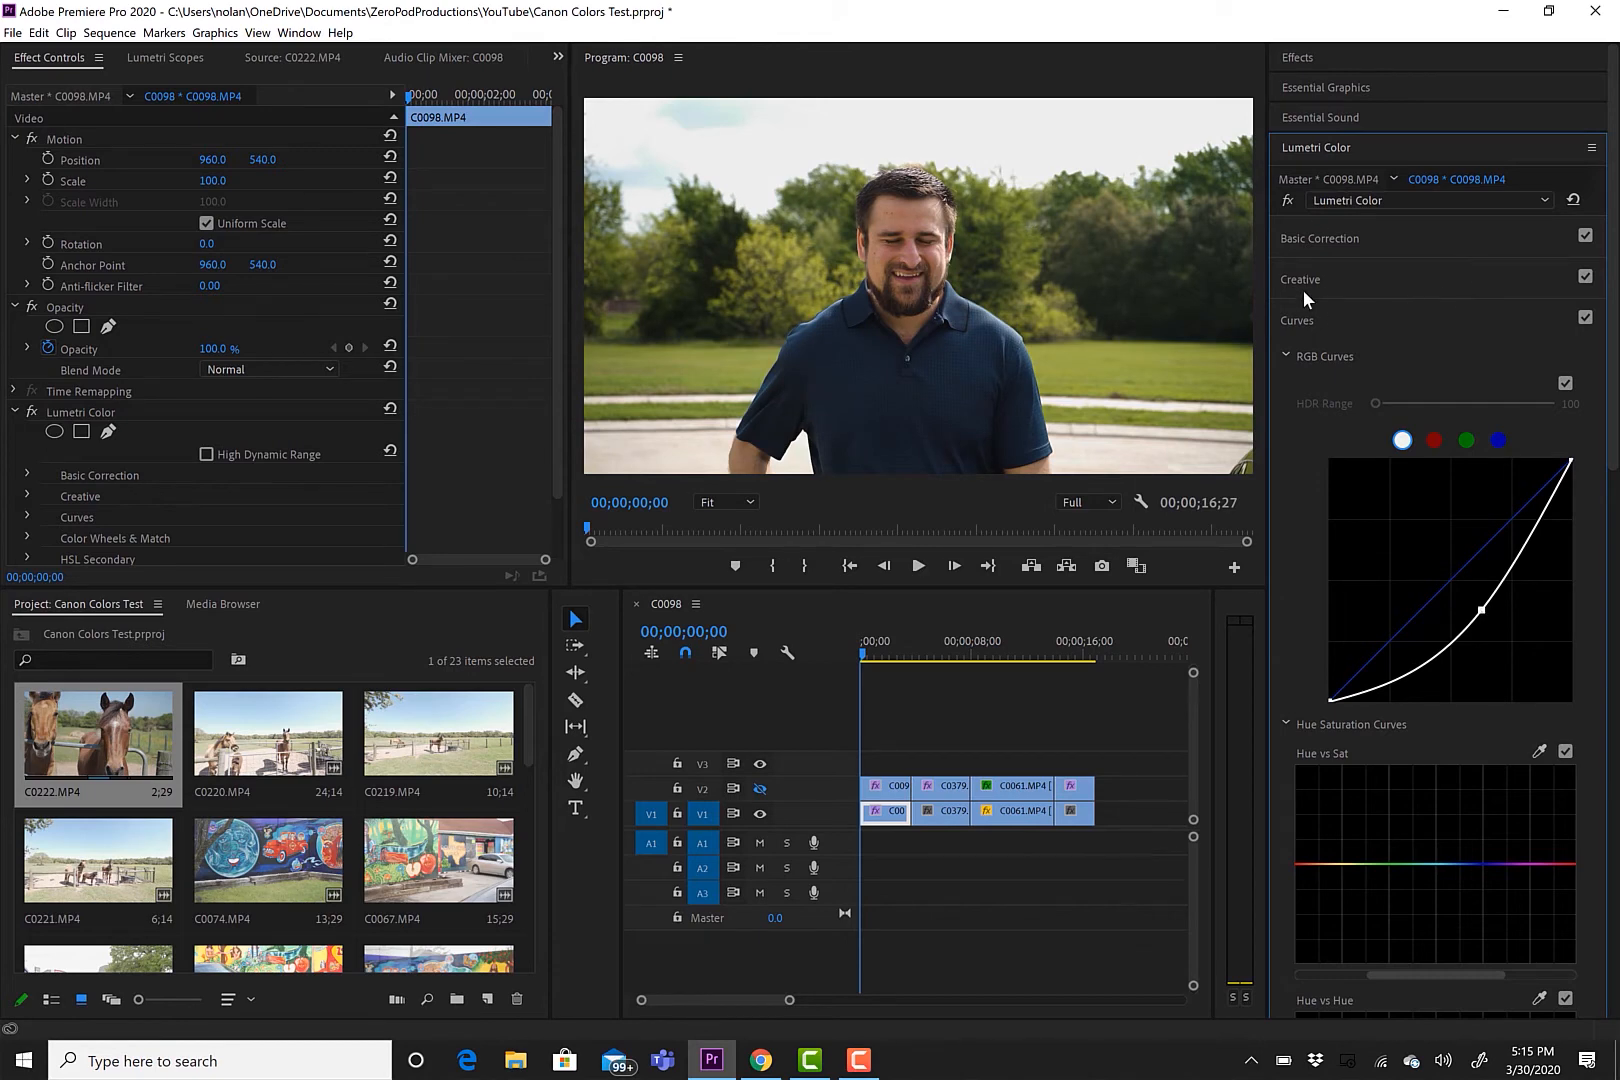
In Basic Correction for C0098.MP4, set Contrast to 8.9, Blacks to -32.2 and Whites to 5.6
scroll(1318, 232, "down", 2)
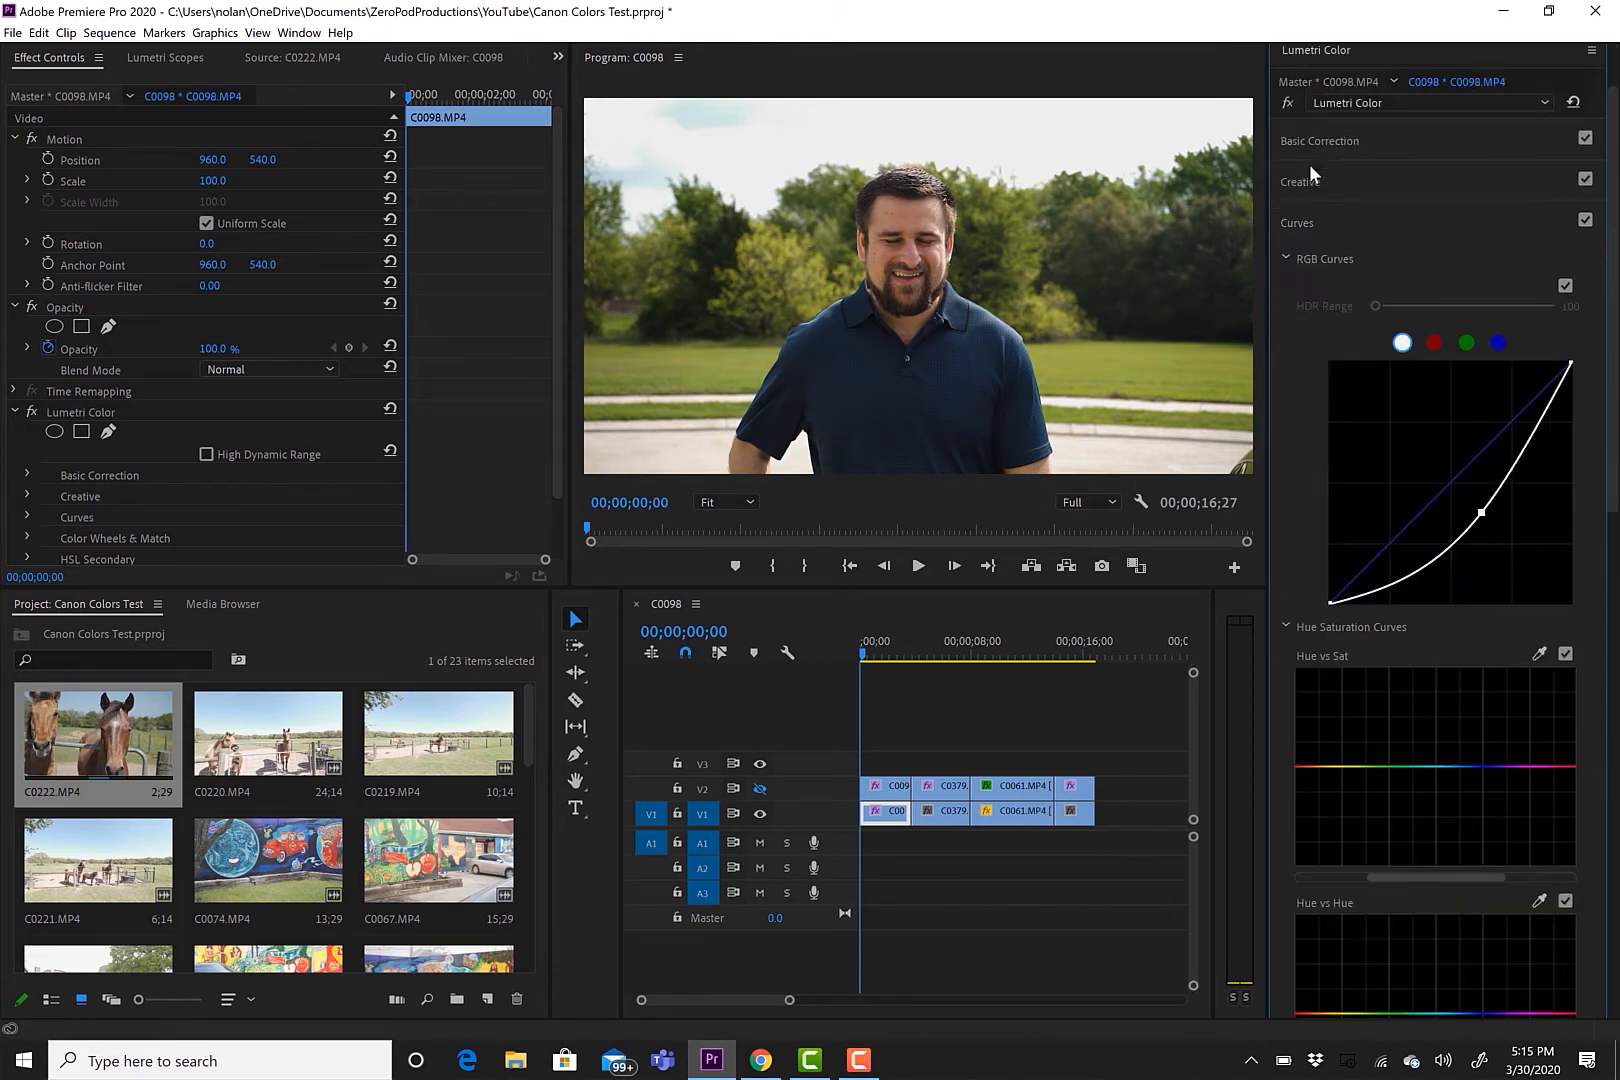
left_click(1319, 142)
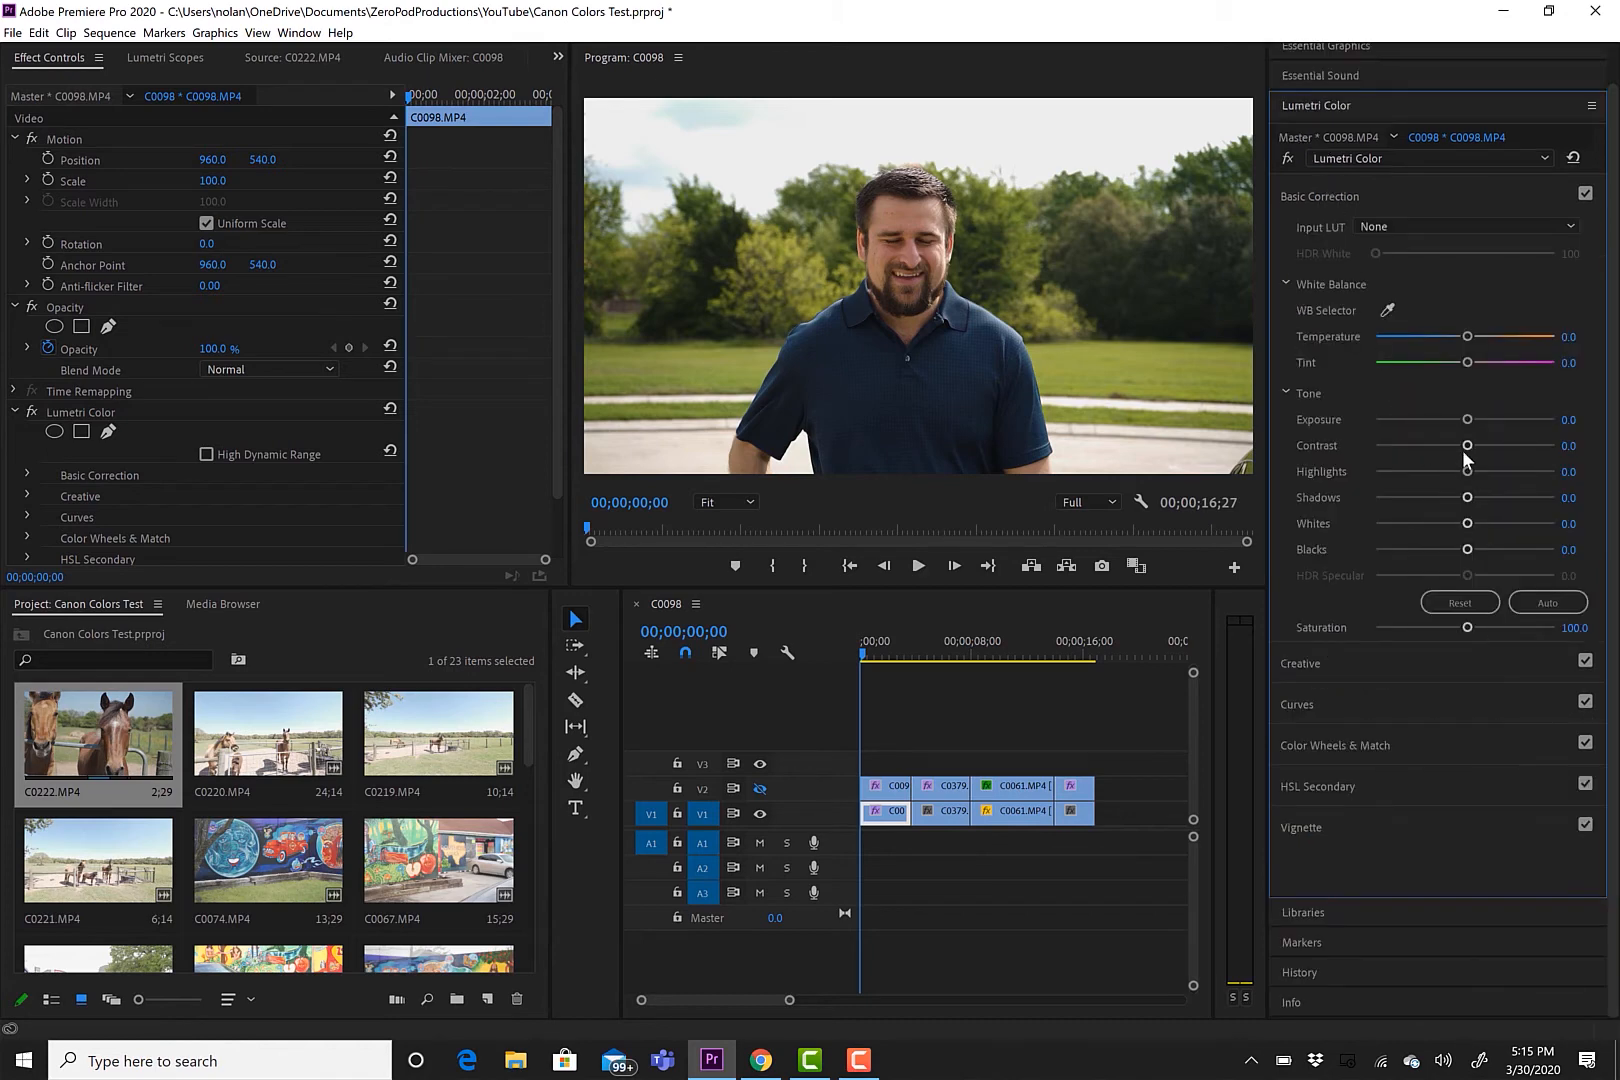
mouse_move(1466, 444)
left_mouse_down()
mouse_move(1493, 432)
mouse_move(1472, 448)
left_mouse_up()
mouse_move(1466, 549)
left_mouse_down()
mouse_move(1385, 557)
mouse_move(1547, 558)
mouse_move(1436, 562)
mouse_move(1528, 542)
mouse_move(1435, 540)
left_mouse_up()
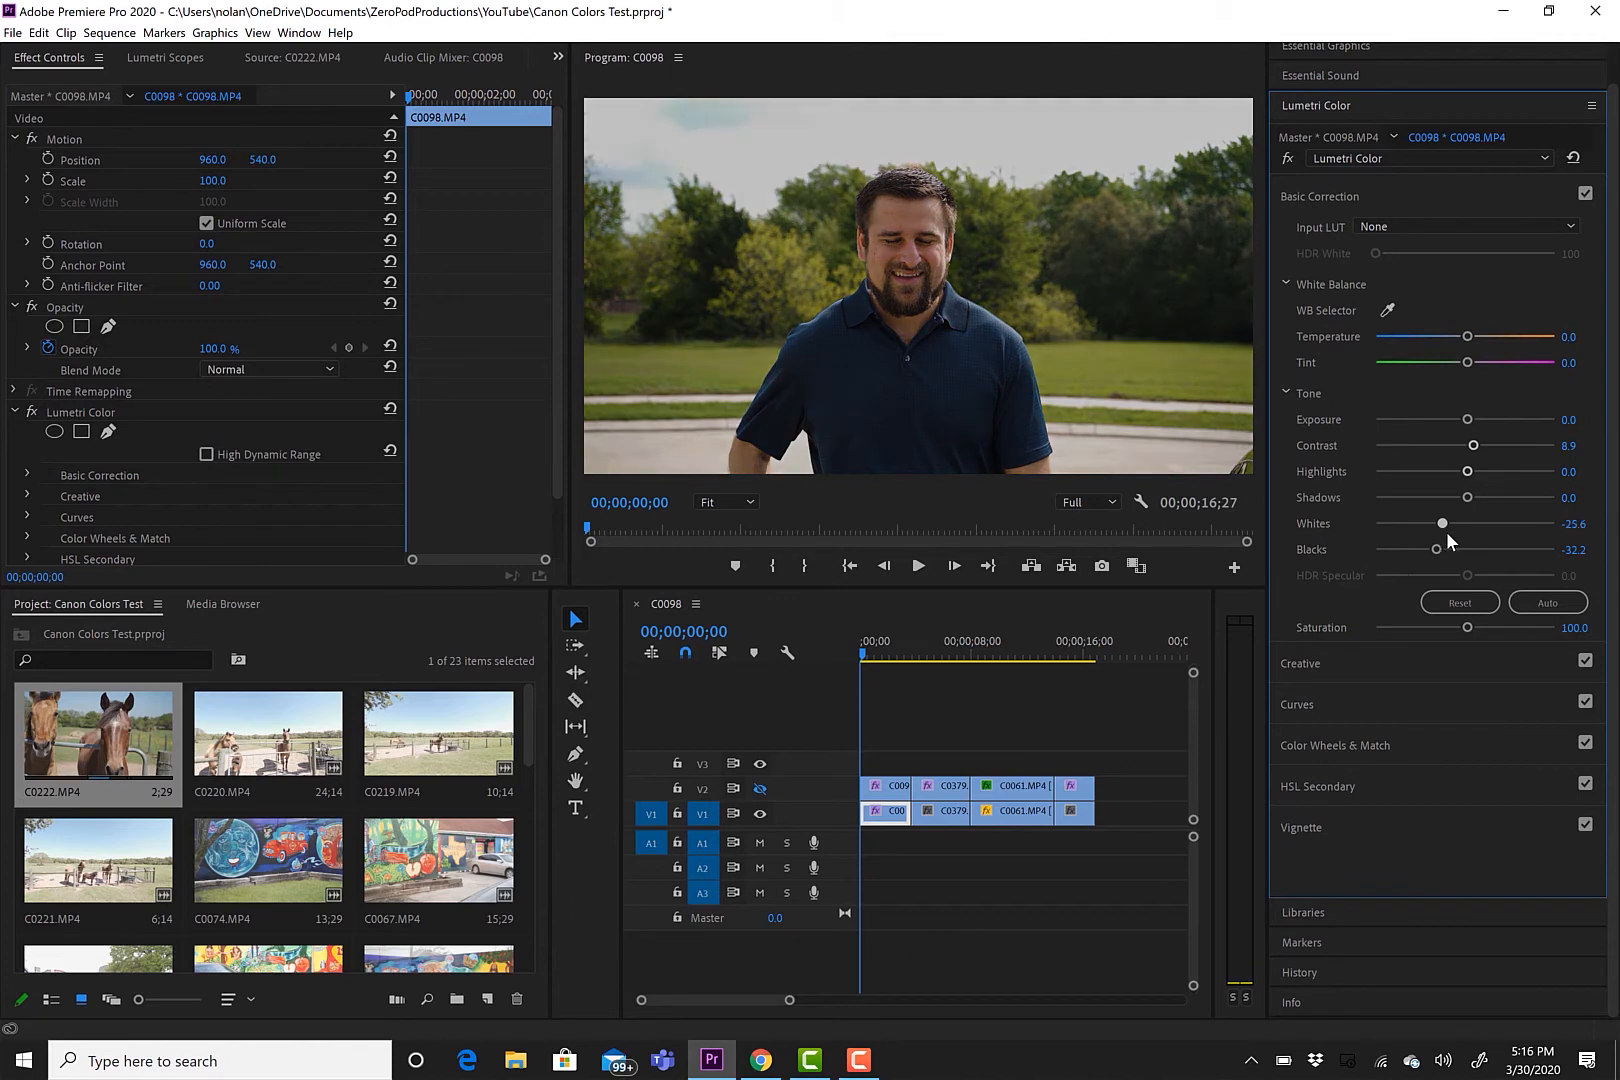
double_click(1462, 533)
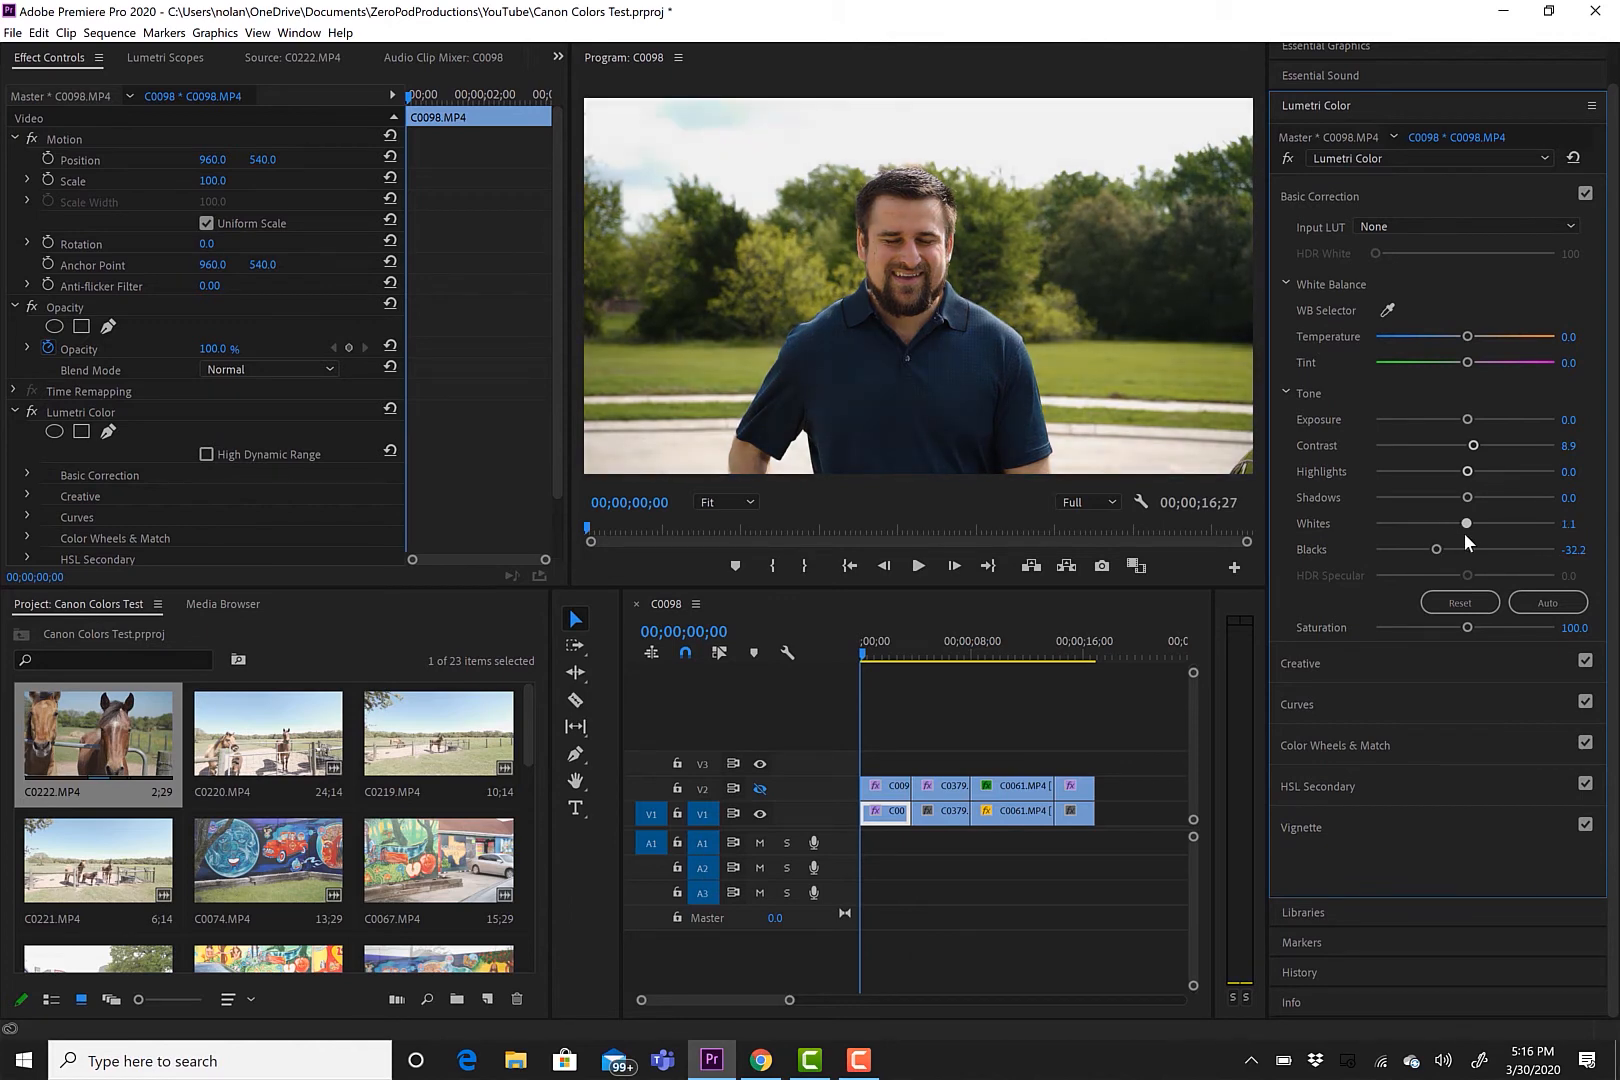
left_click_drag(1465, 534, 1467, 528)
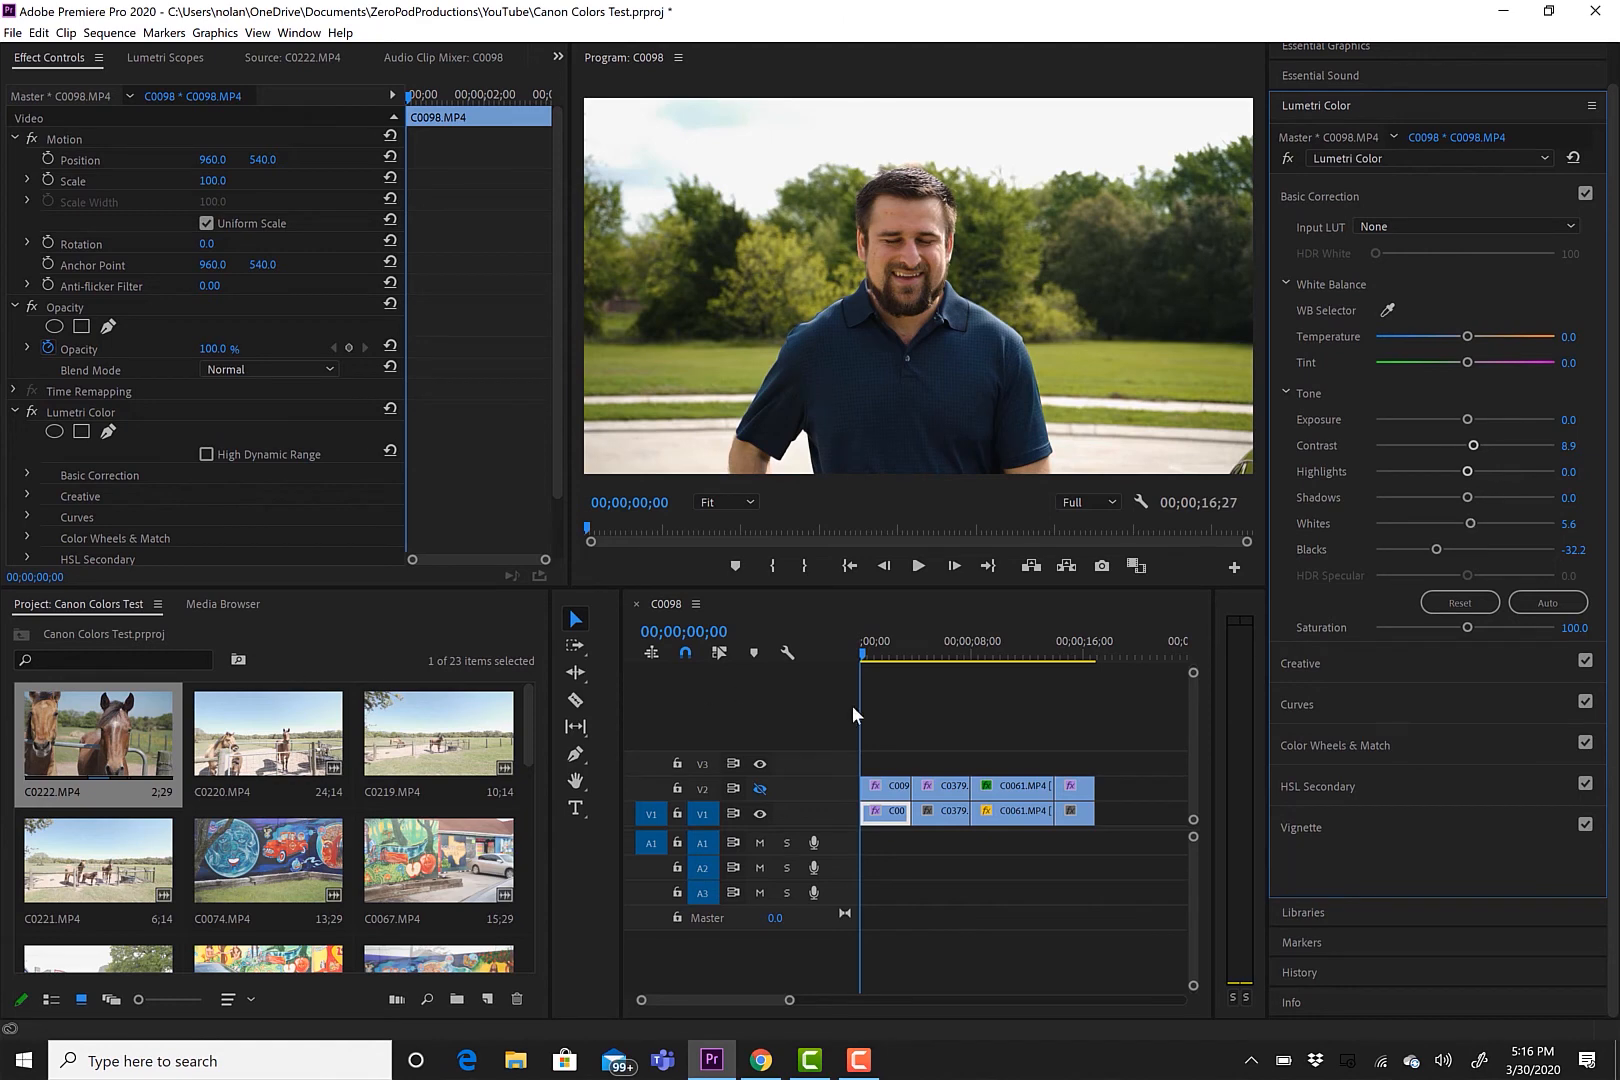
Go to clip C0379.MP4 at 00;00;06;06 and bend the middle of its master RGB curve slightly downward
left_click(1276, 663)
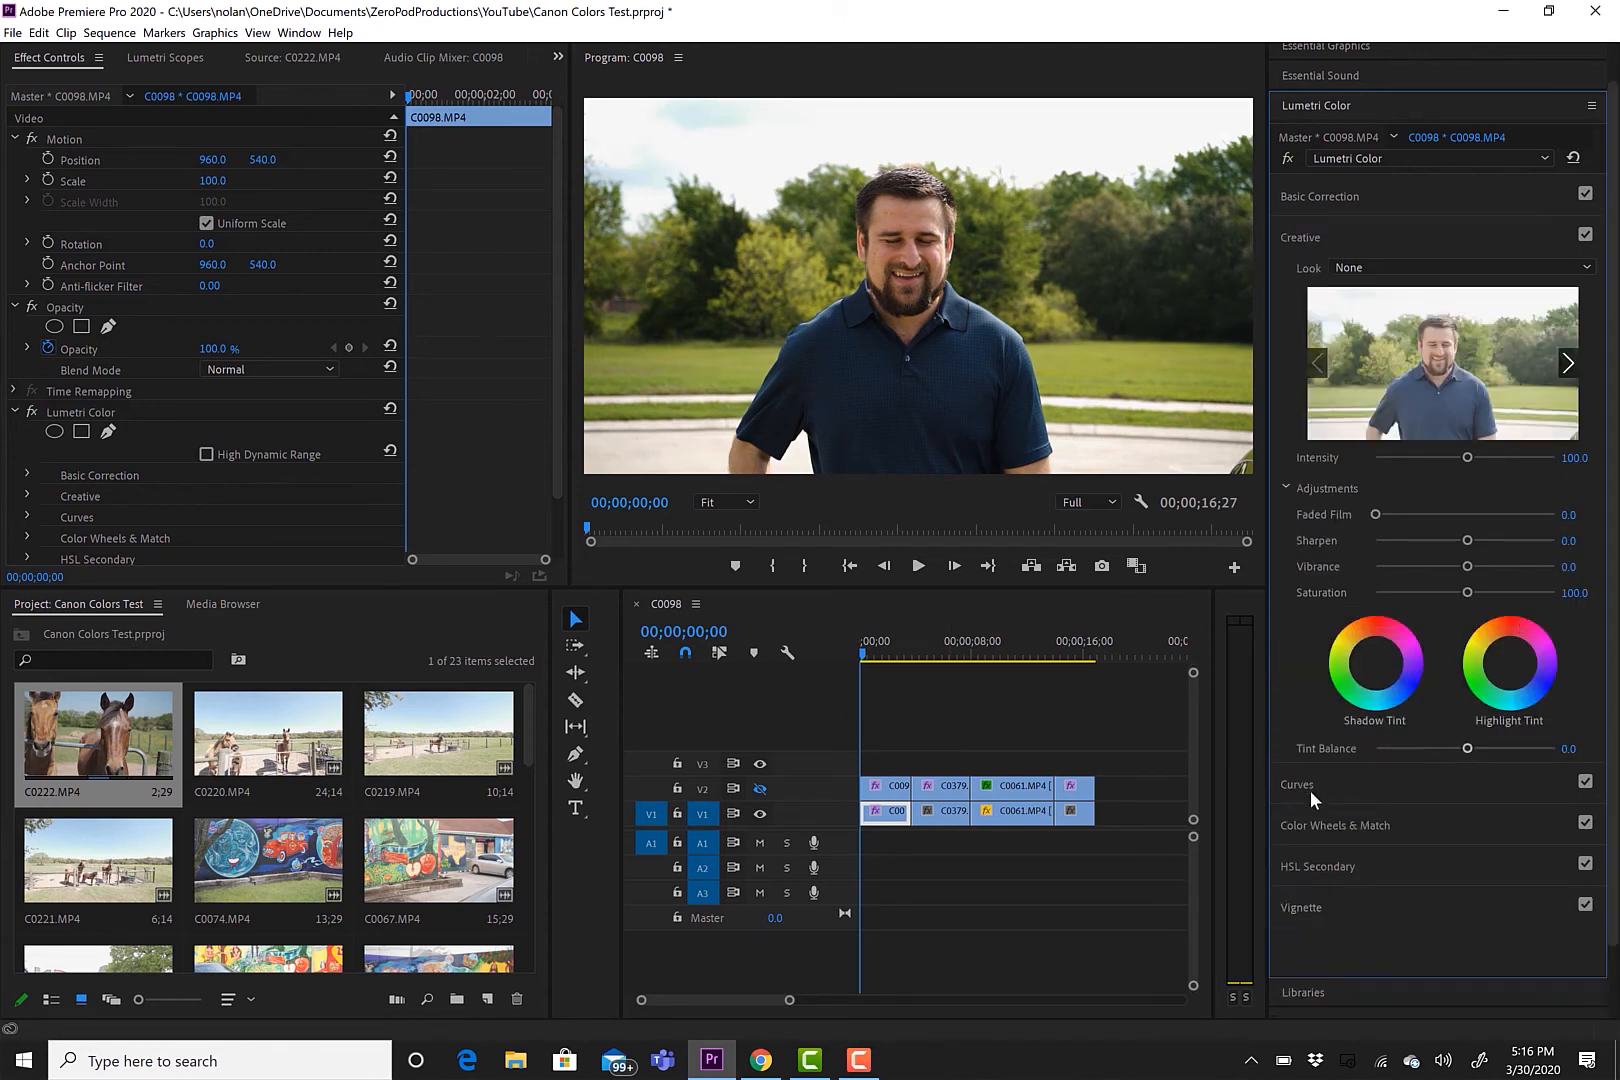
left_click(1300, 784)
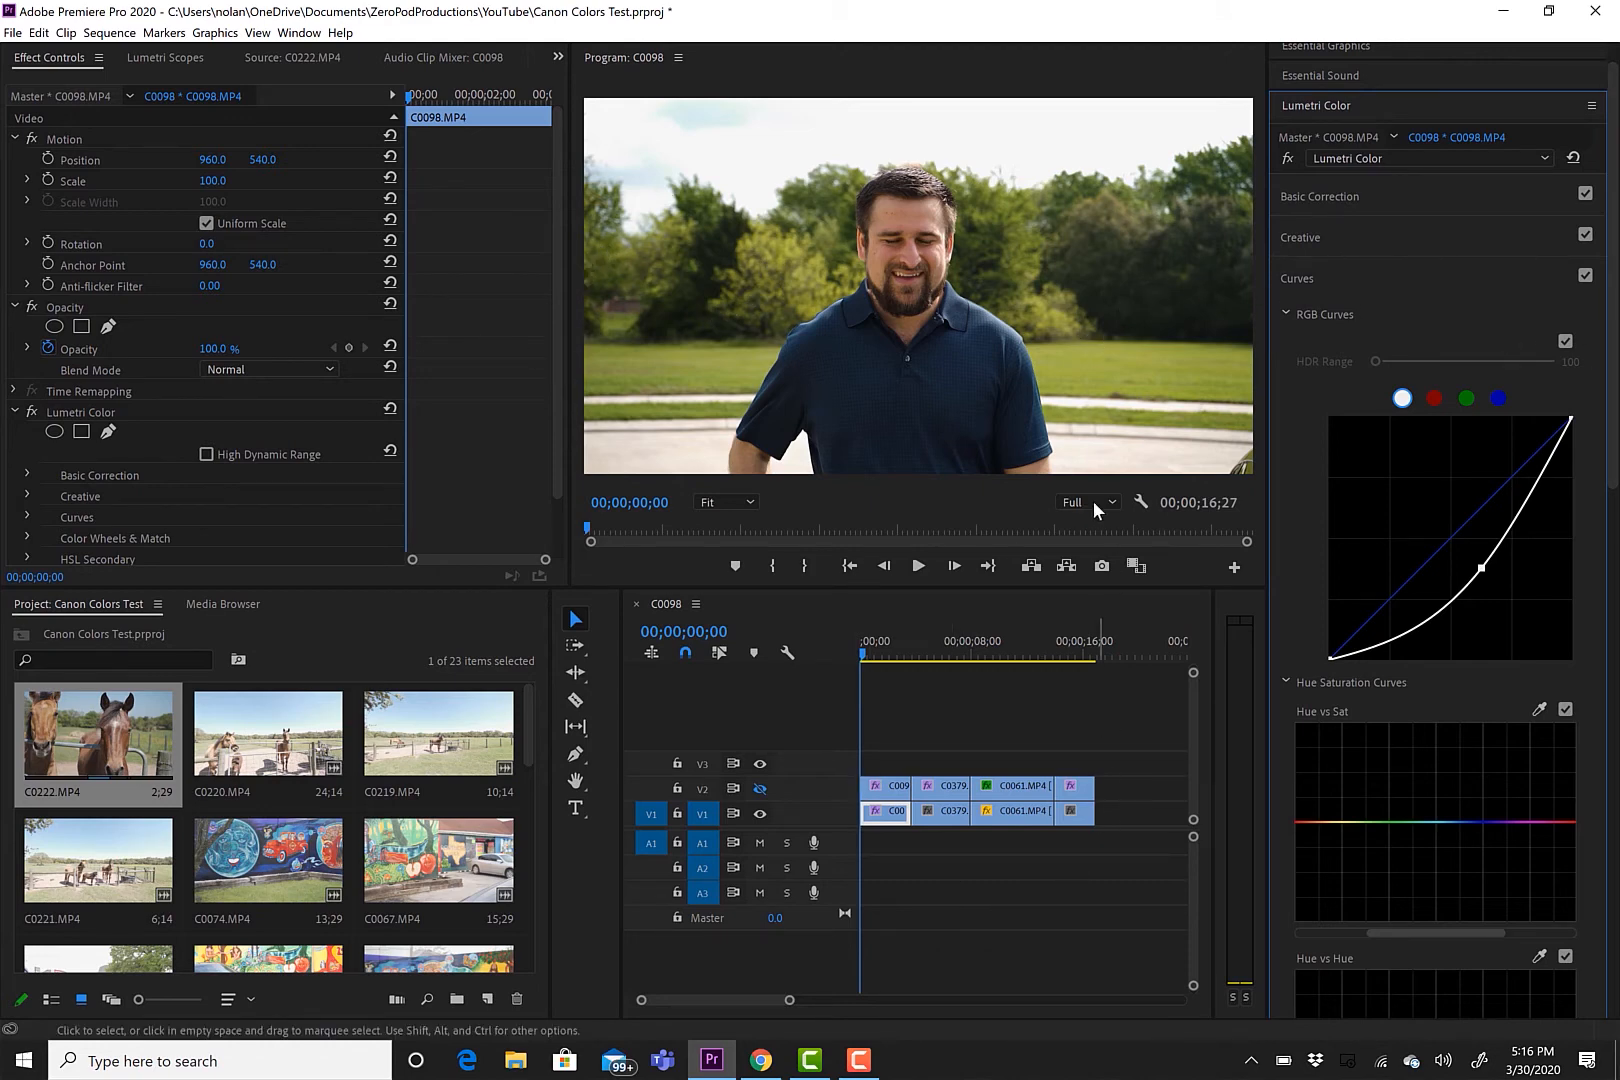
left_click(948, 652)
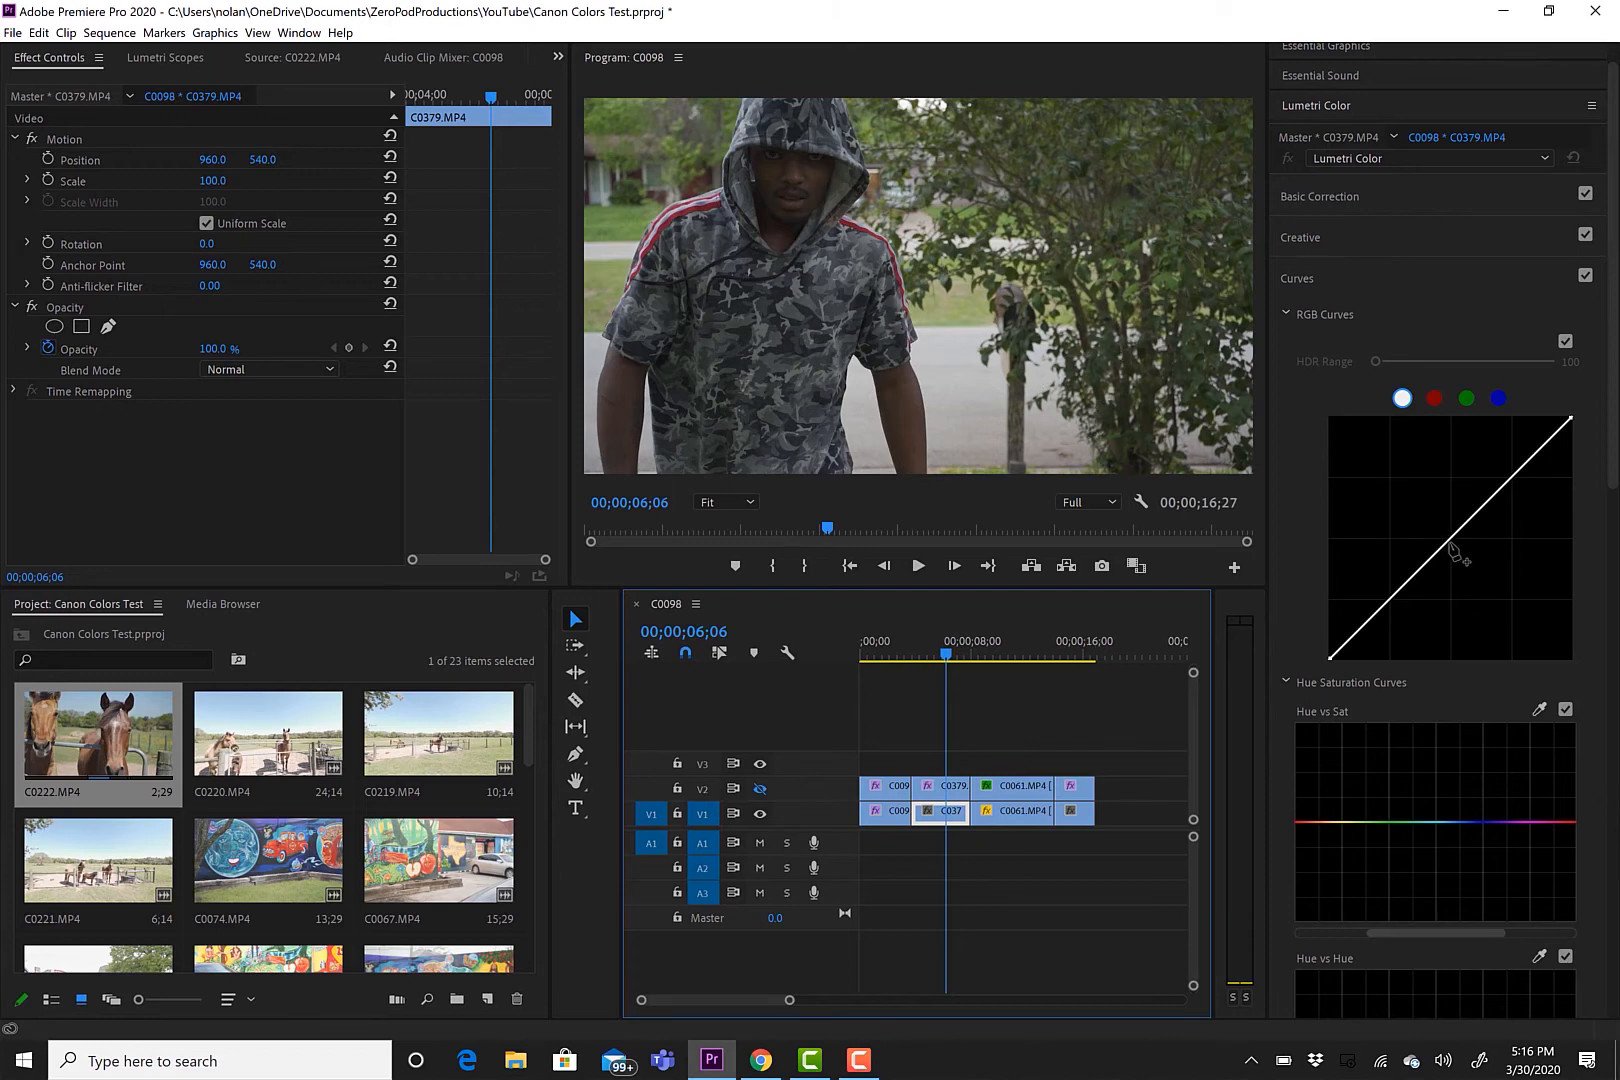
left_click_drag(1452, 549, 1466, 571)
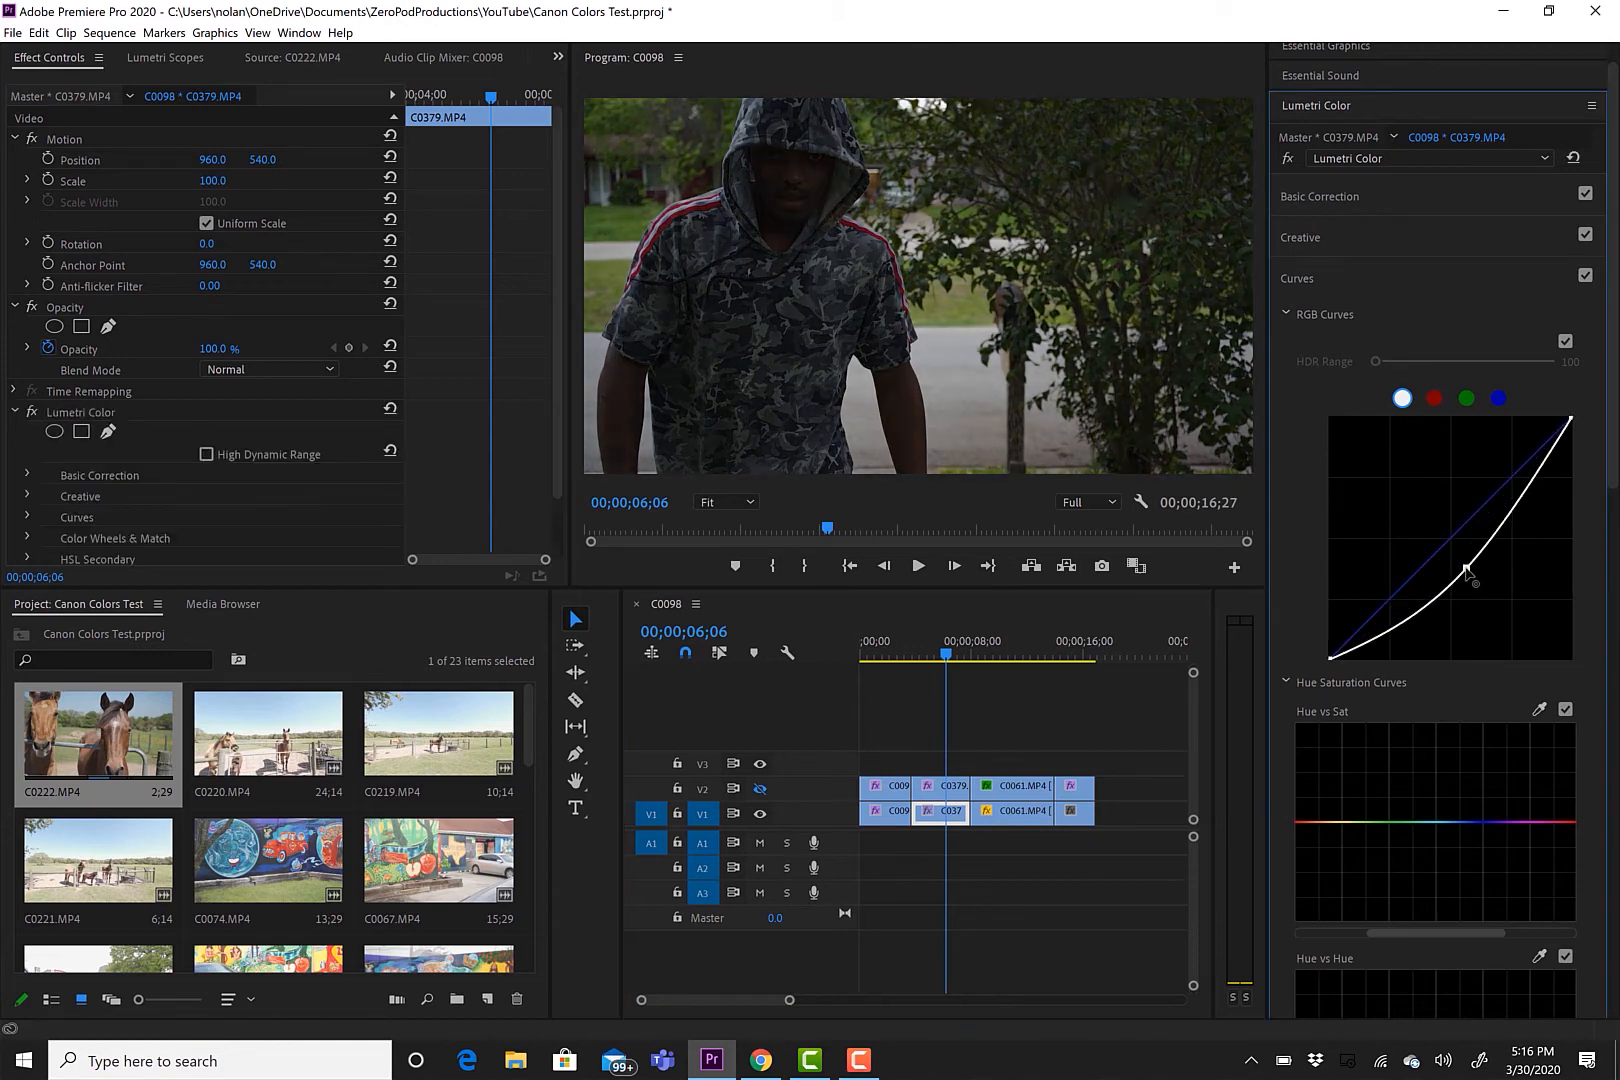
left_click_drag(1466, 570, 1456, 560)
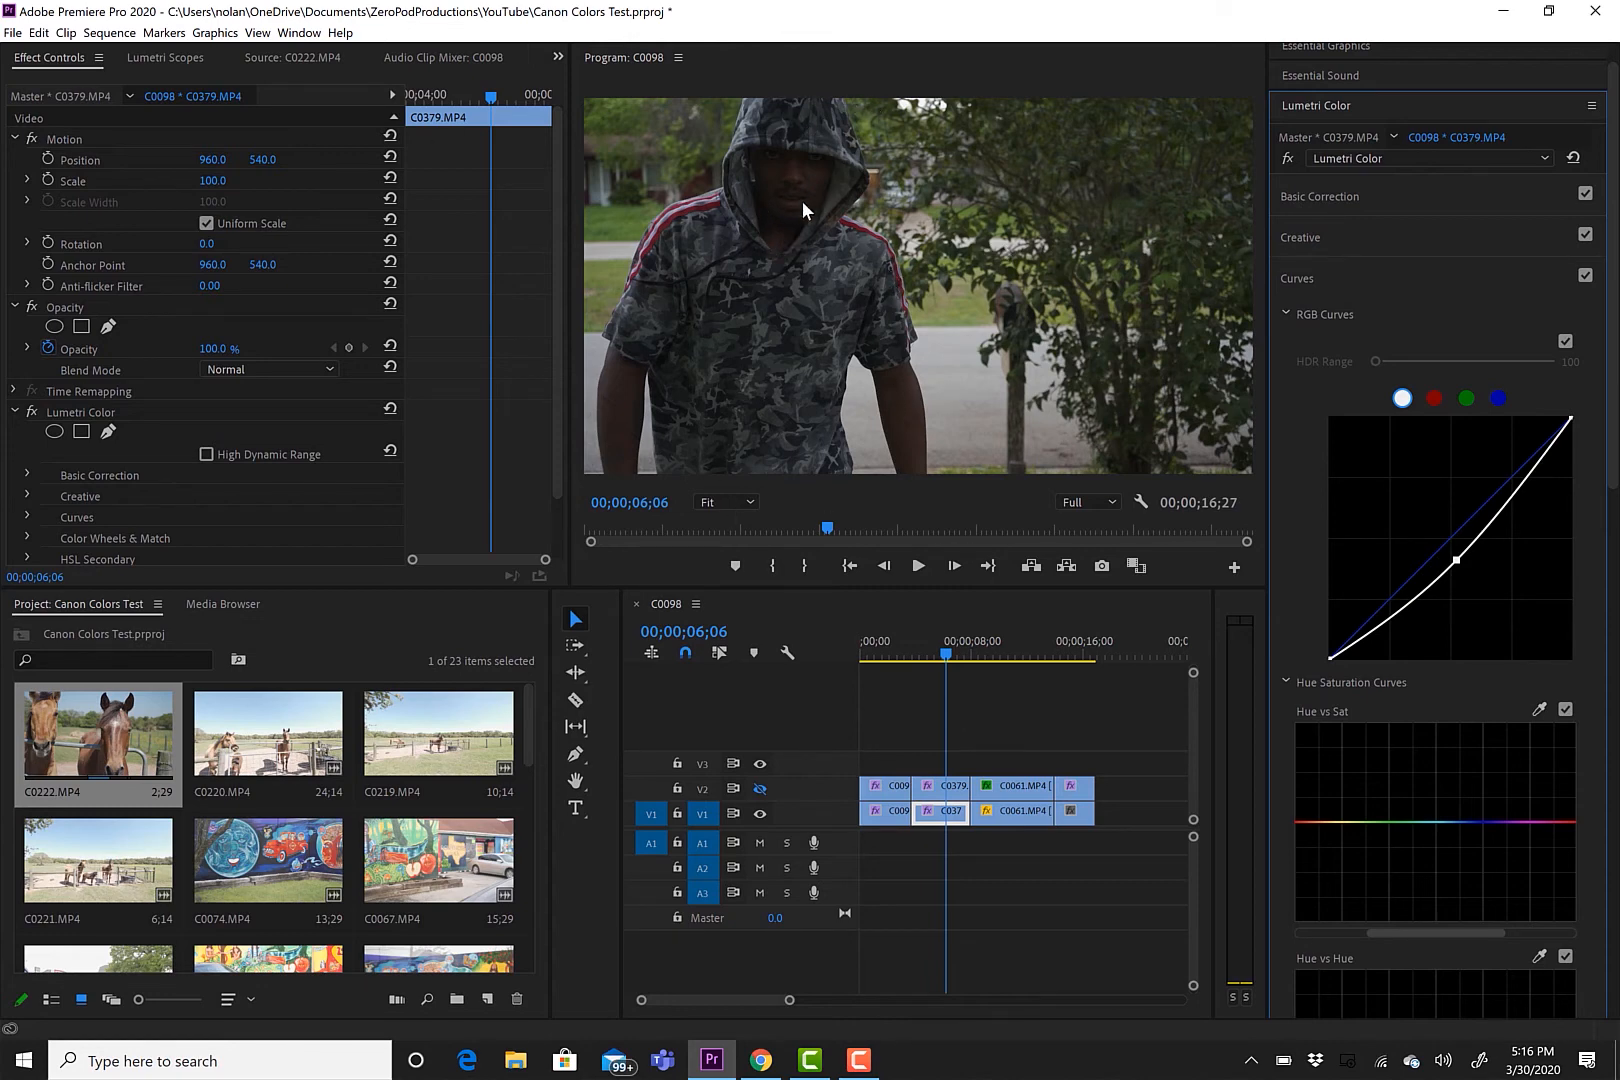
Add a shadow point to C0379.MP4's RGB curve, keeping the shadows low and raising the midtone point slightly
left_click(1413, 597)
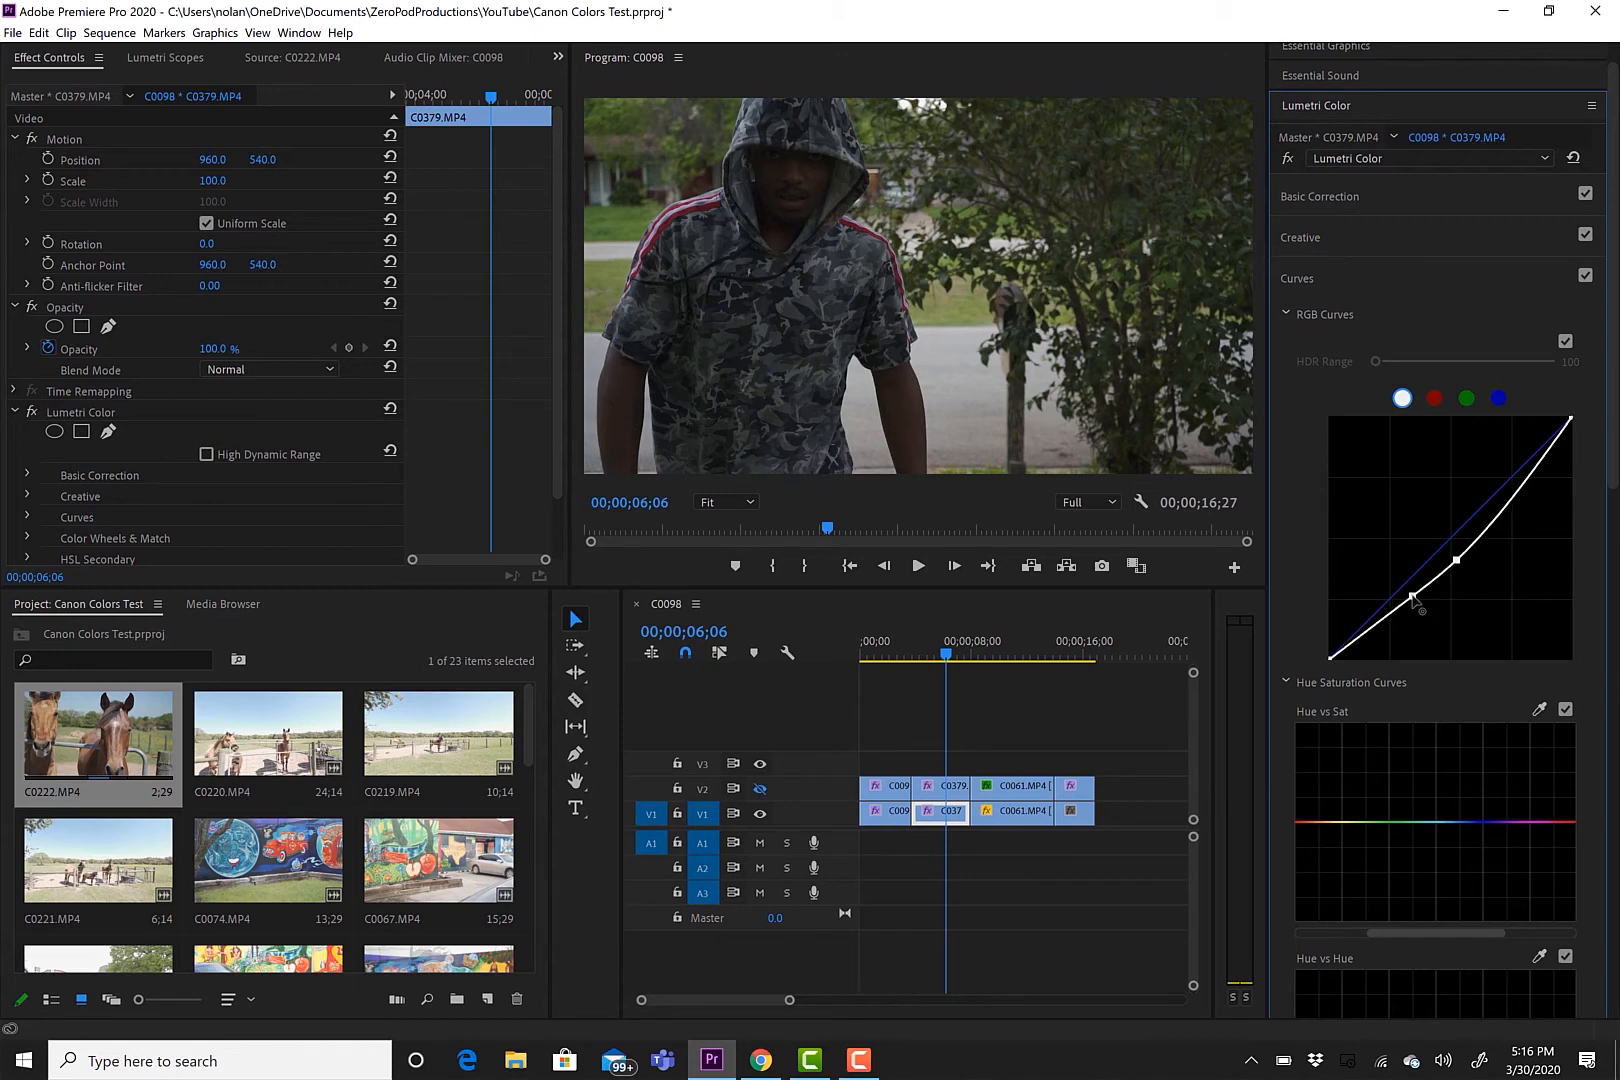
left_click_drag(1413, 598, 1419, 598)
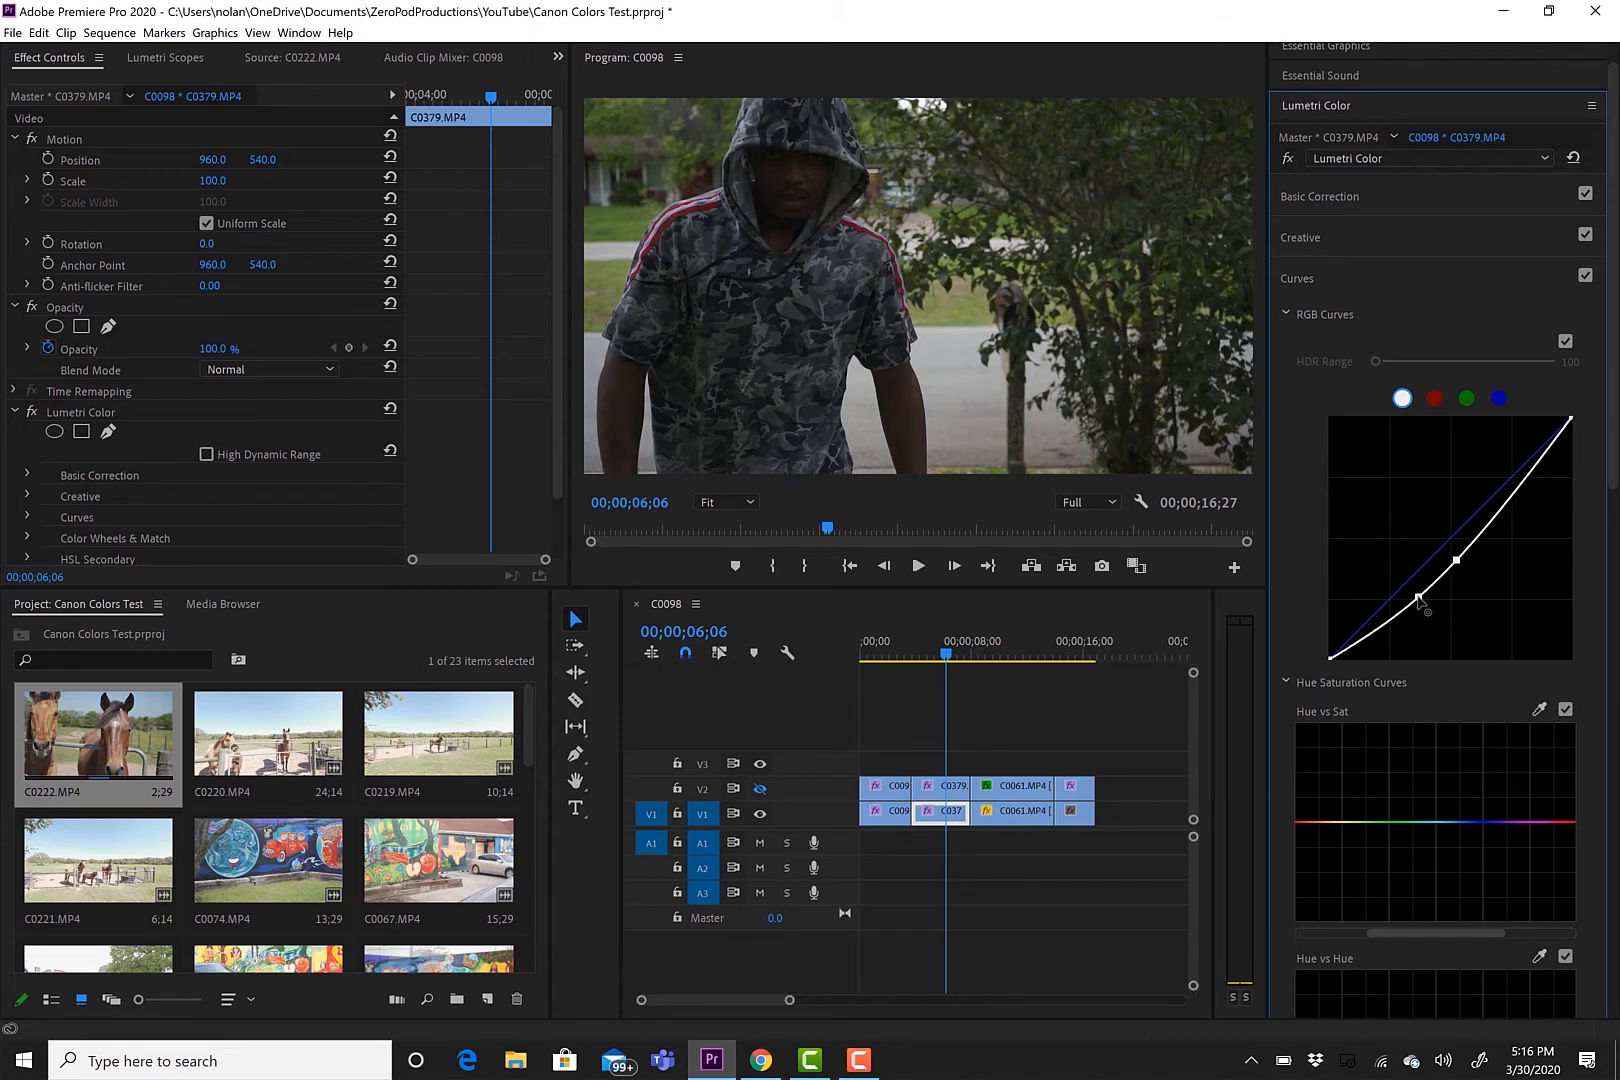
left_click_drag(1456, 560, 1455, 553)
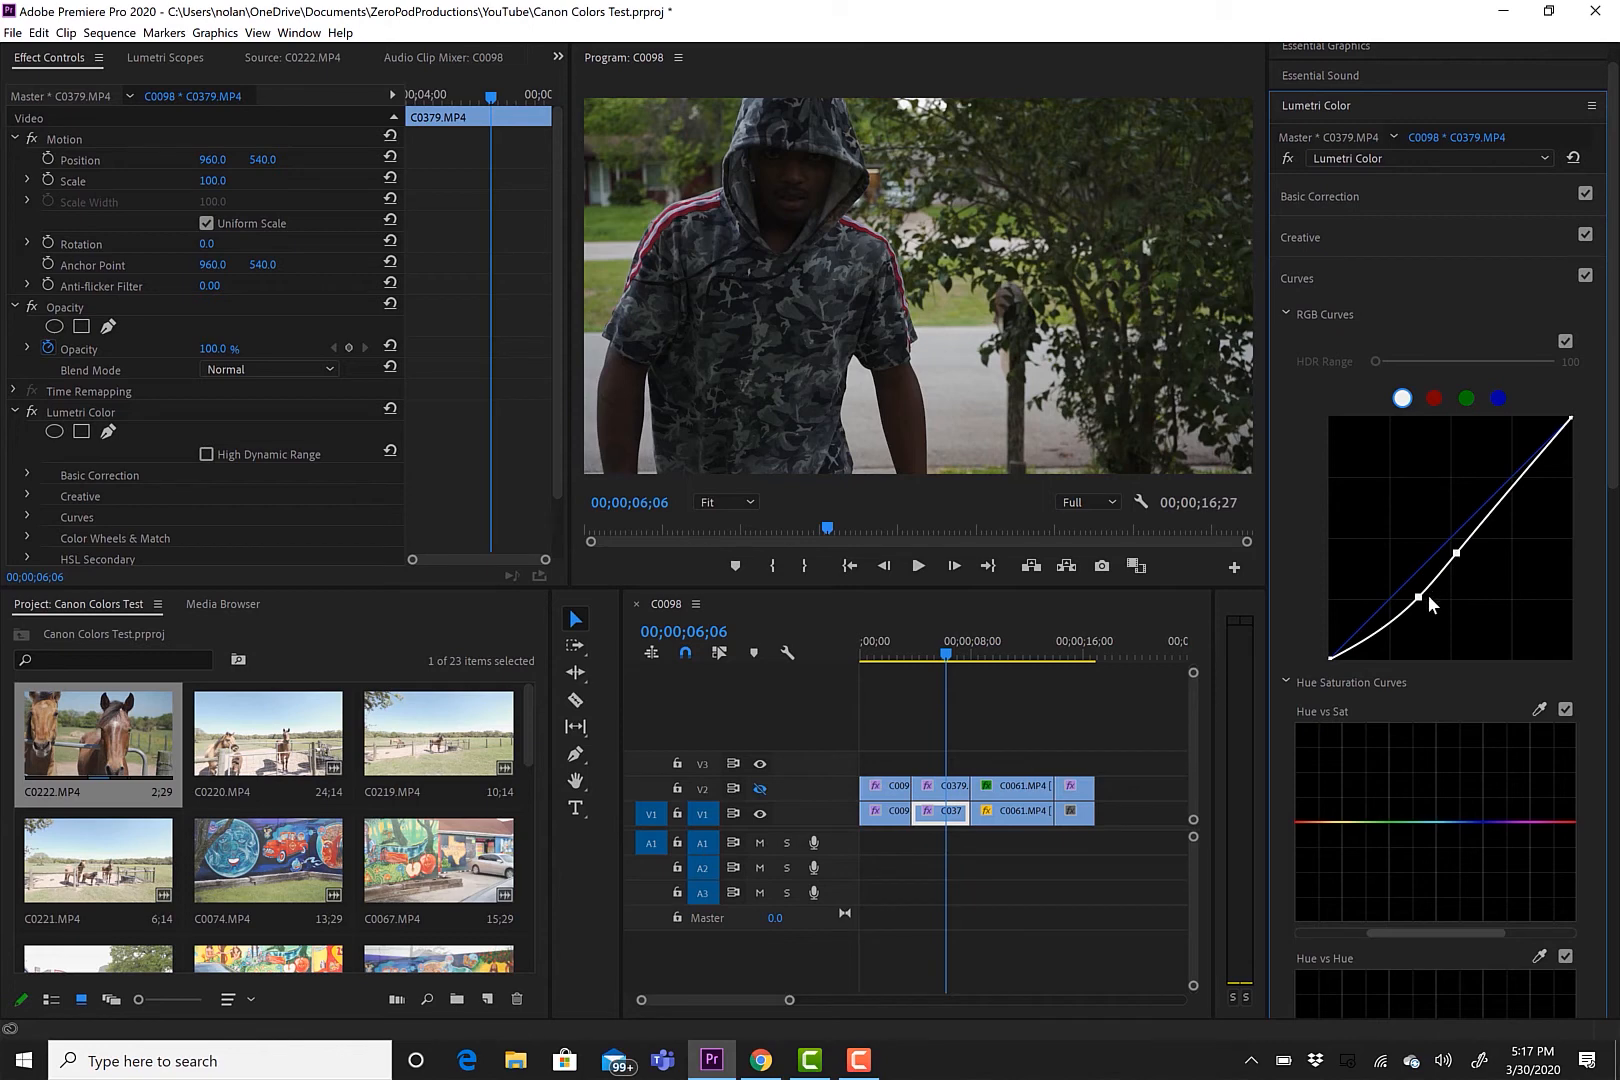
left_click_drag(1419, 598, 1453, 556)
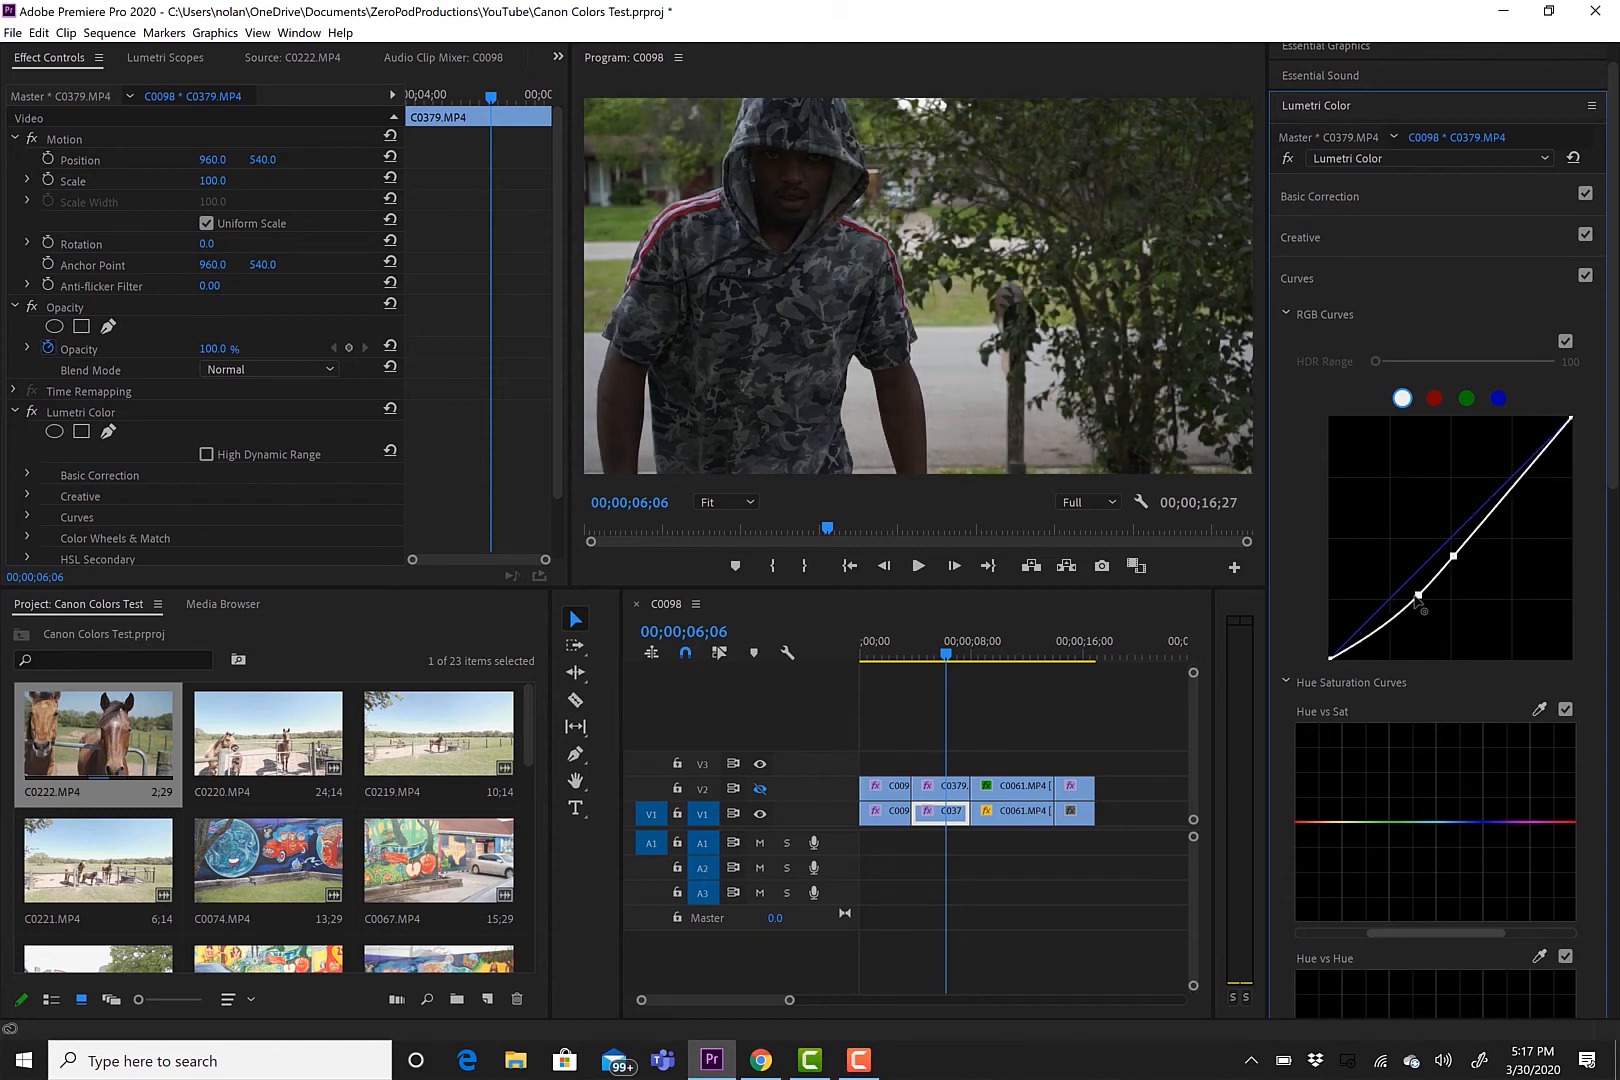
left_click_drag(1416, 595, 1454, 557)
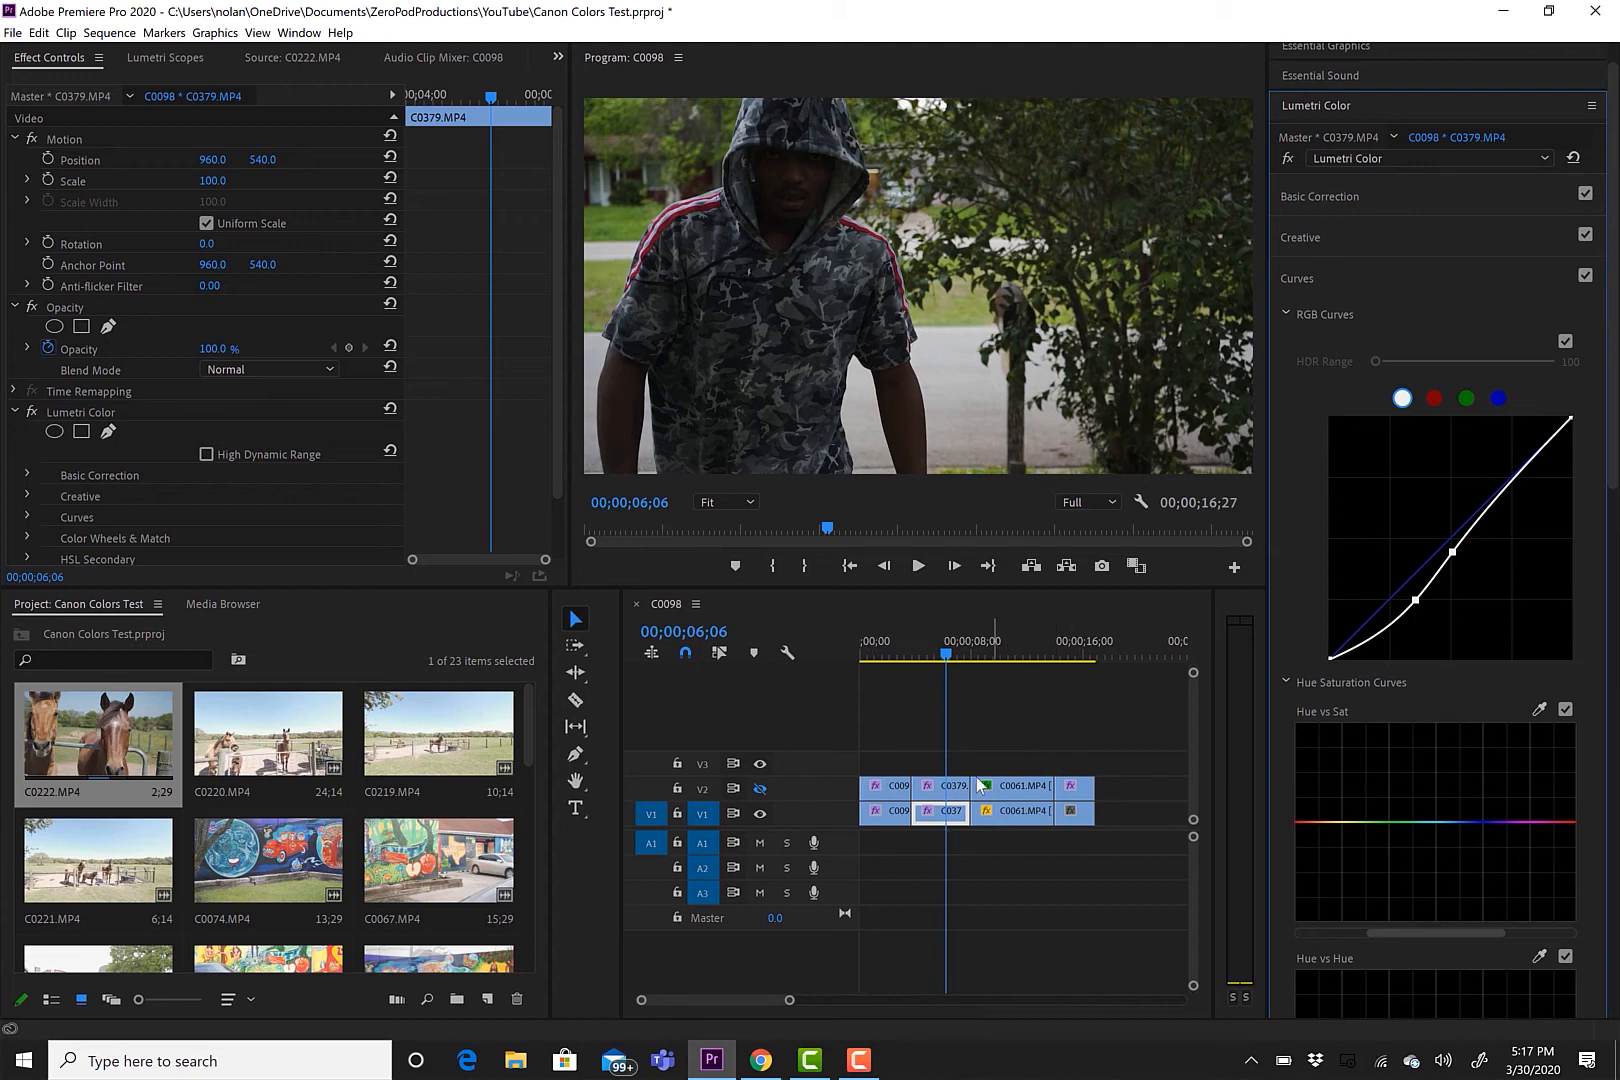
Go to car clip C0061.MP4 at 00;00;11;24 and bend the middle of its master RGB curve strongly downward
left_click(1022, 648)
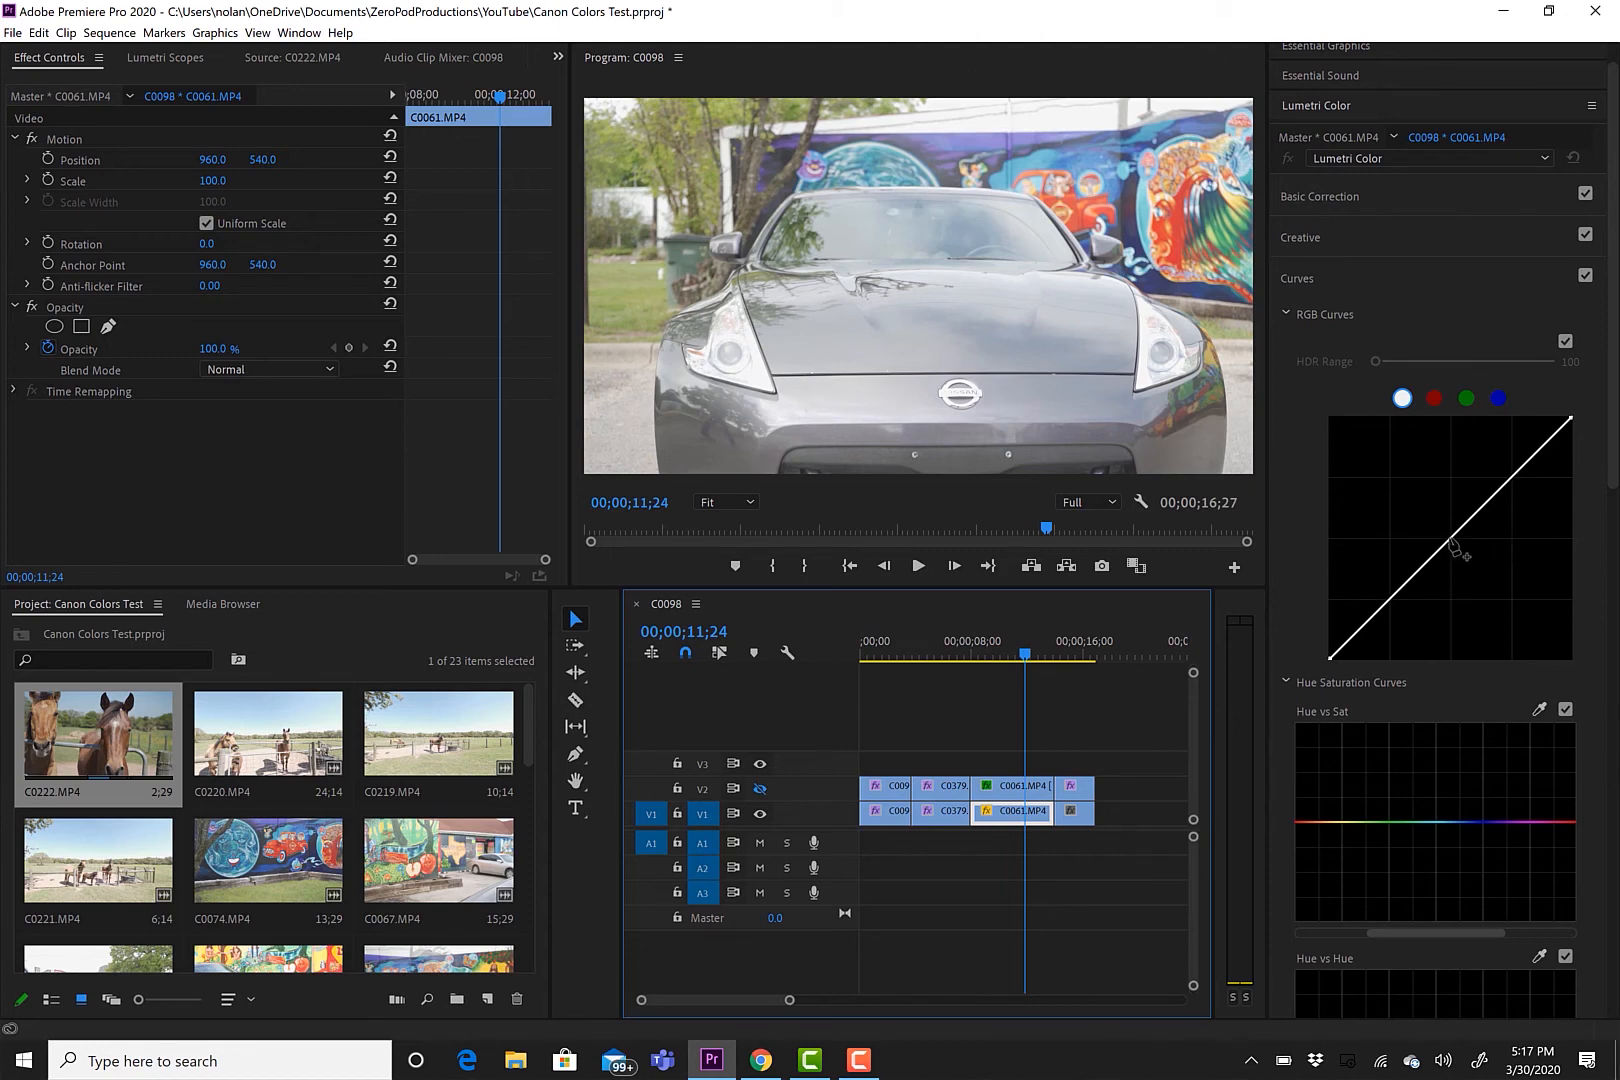
left_click(1452, 545)
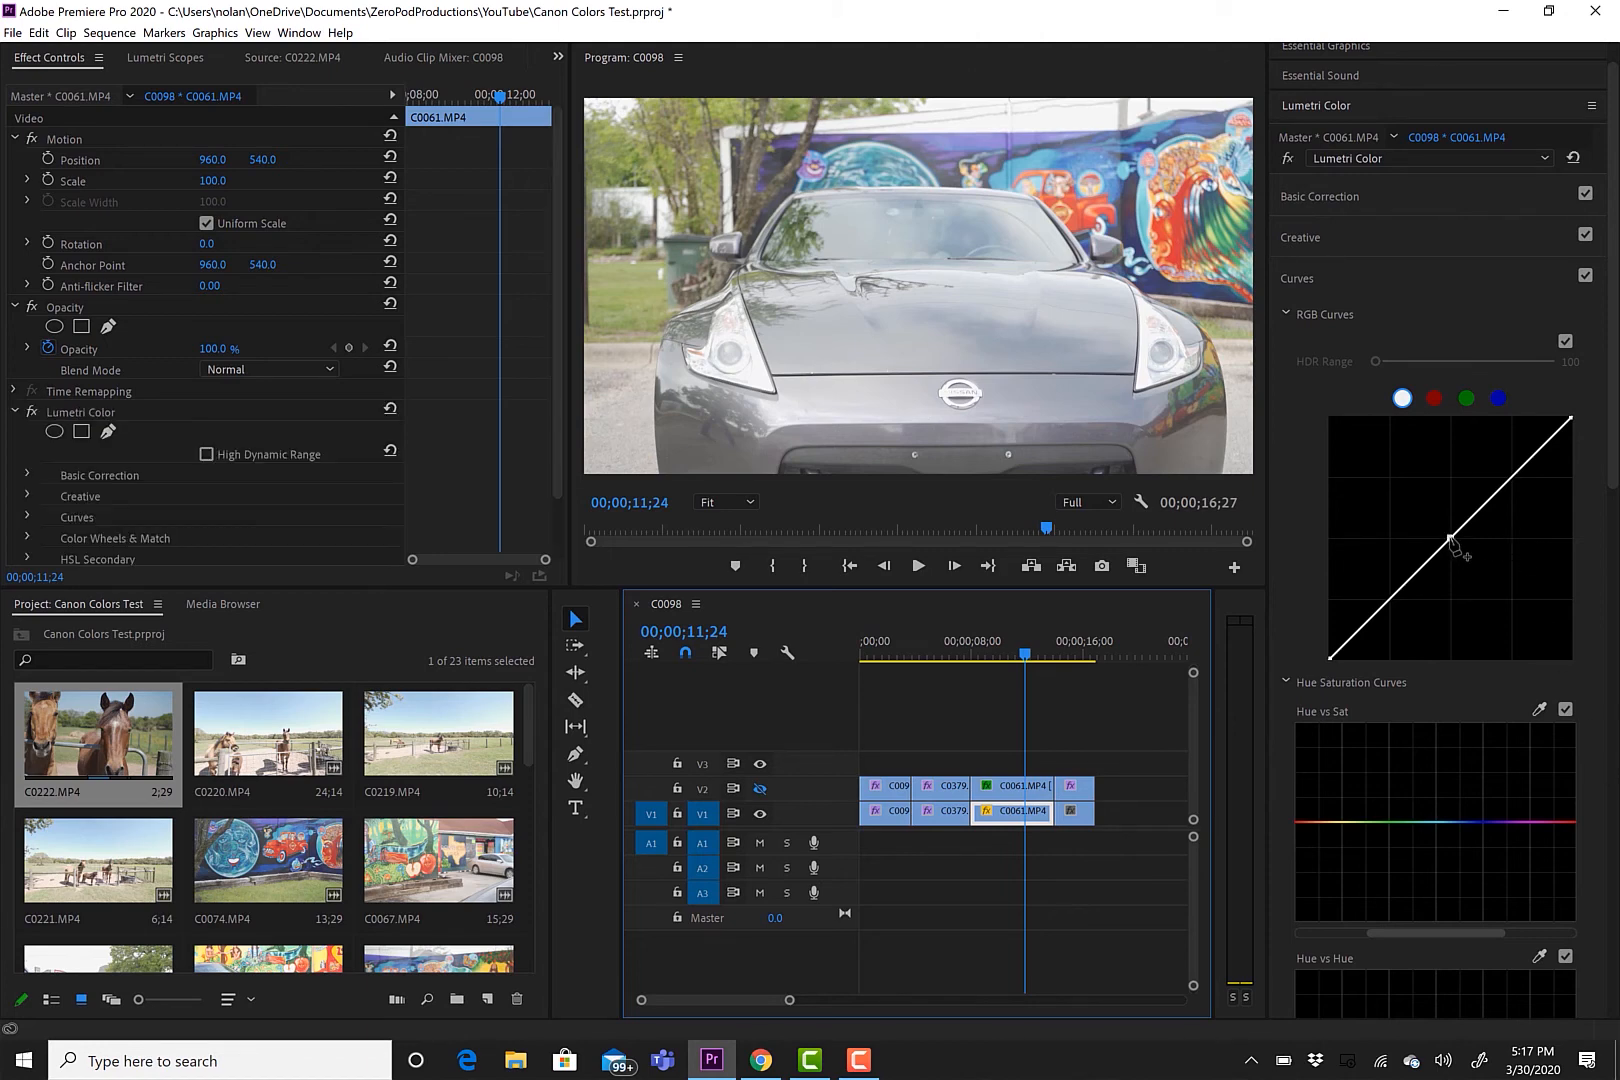
left_click_drag(1454, 543, 1489, 580)
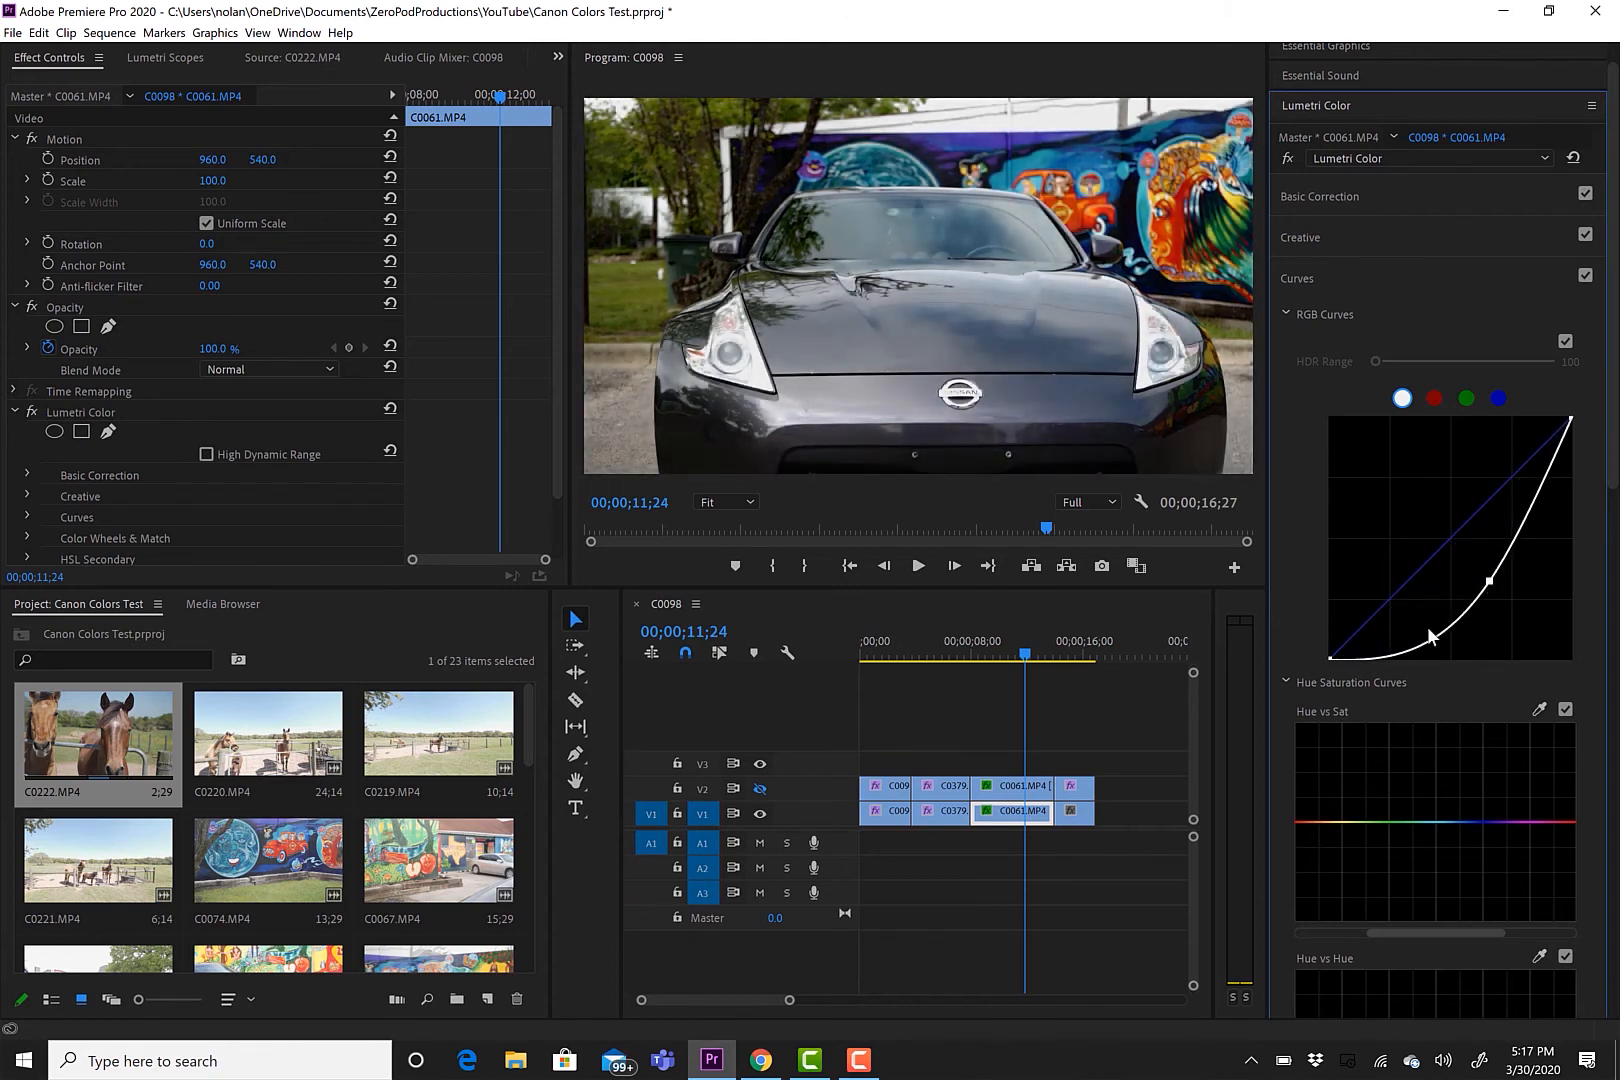
left_click_drag(1489, 582, 1486, 578)
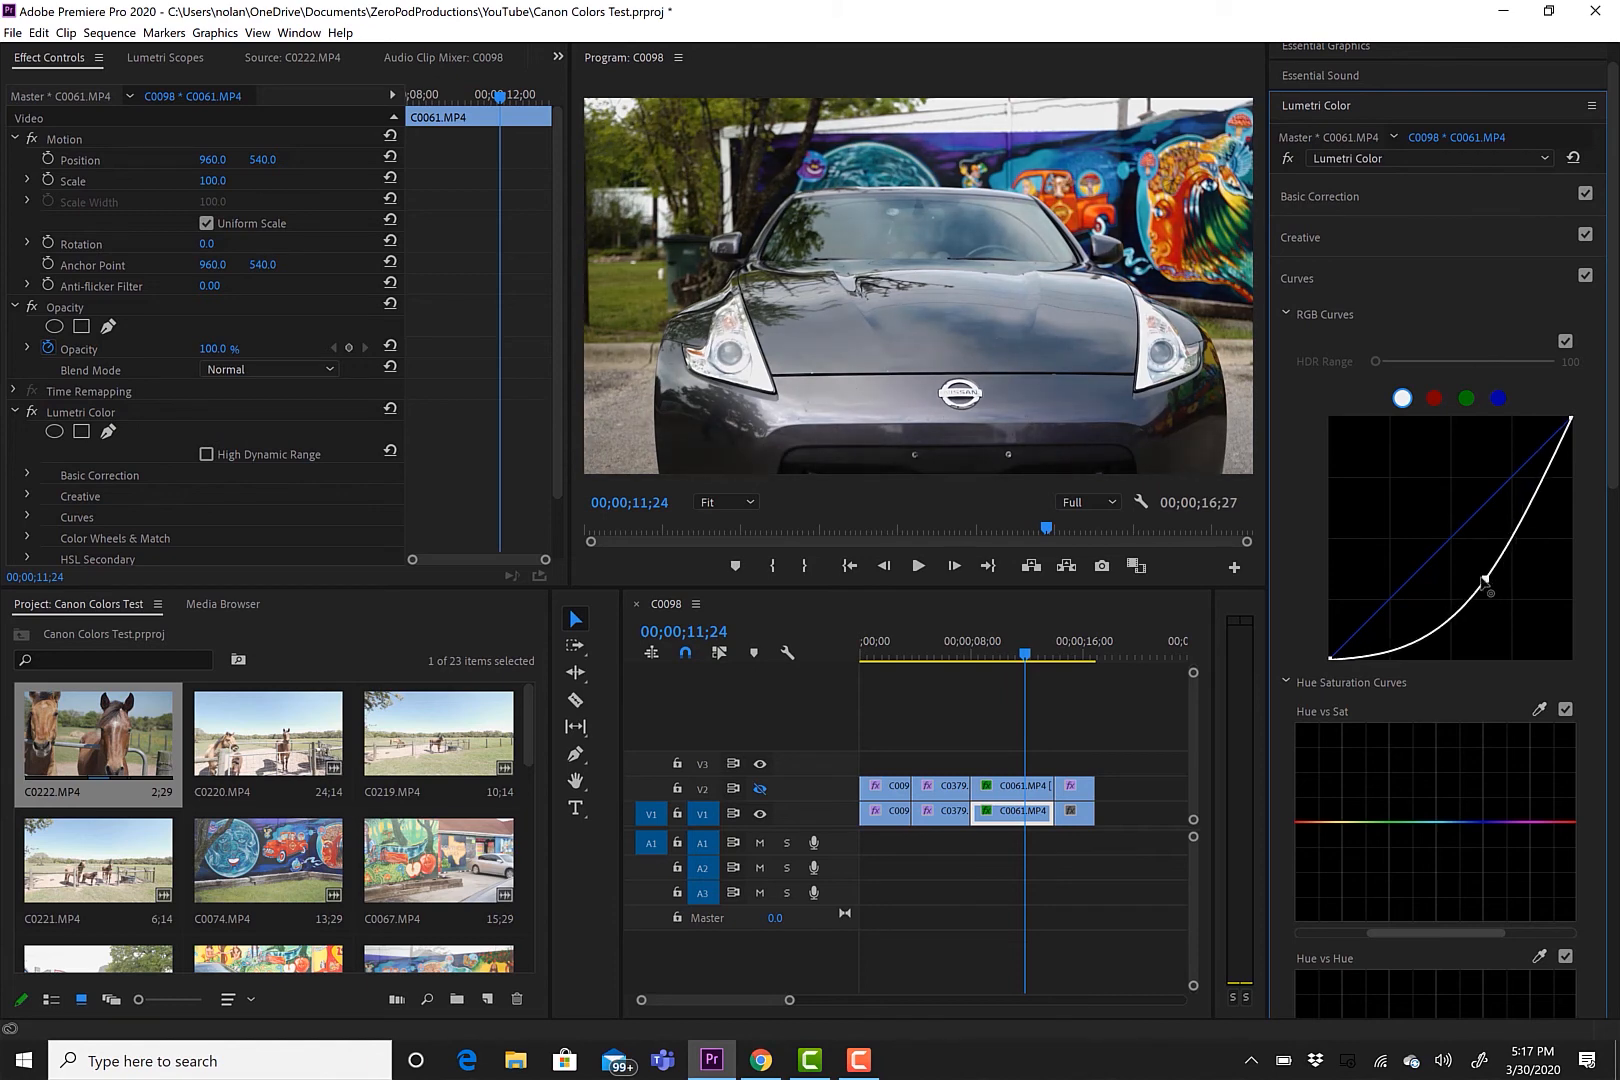
Play the car clip up to 00;00;13;04 and fine-tune the midtone point of its RGB curve
left_click(926, 573)
key("space")
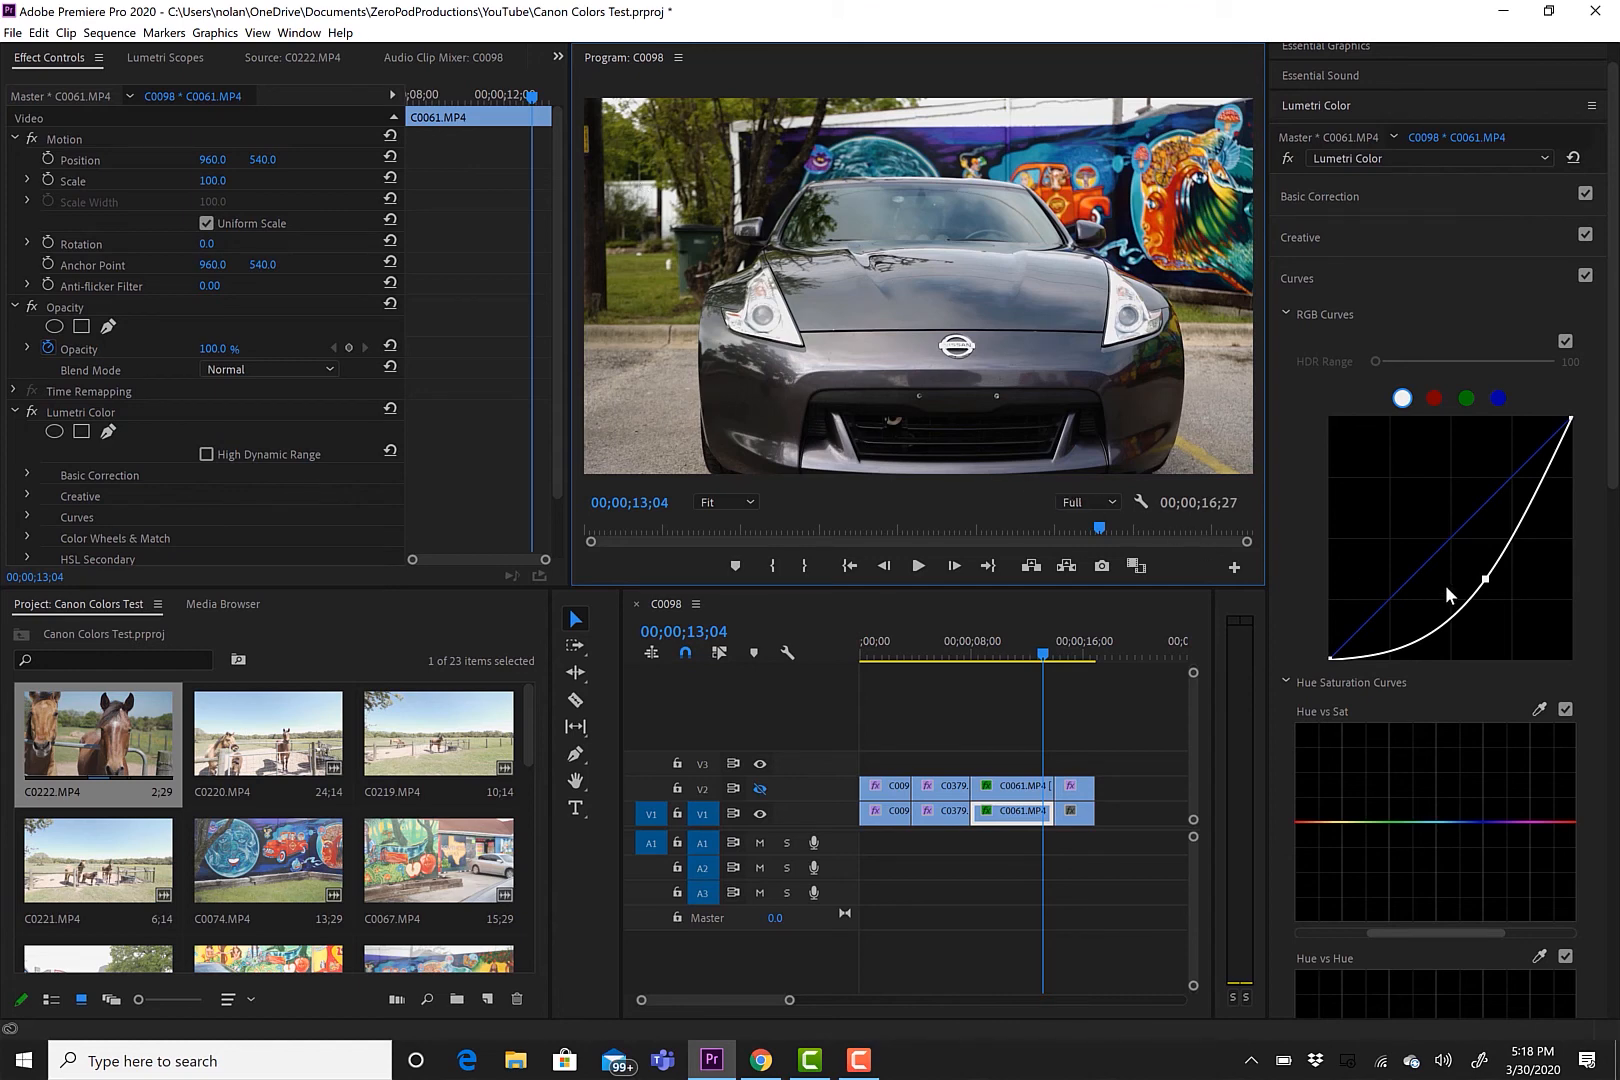
left_click(1487, 584)
mouse_move(1487, 584)
left_mouse_down()
mouse_move(1480, 555)
mouse_move(1486, 578)
left_mouse_up()
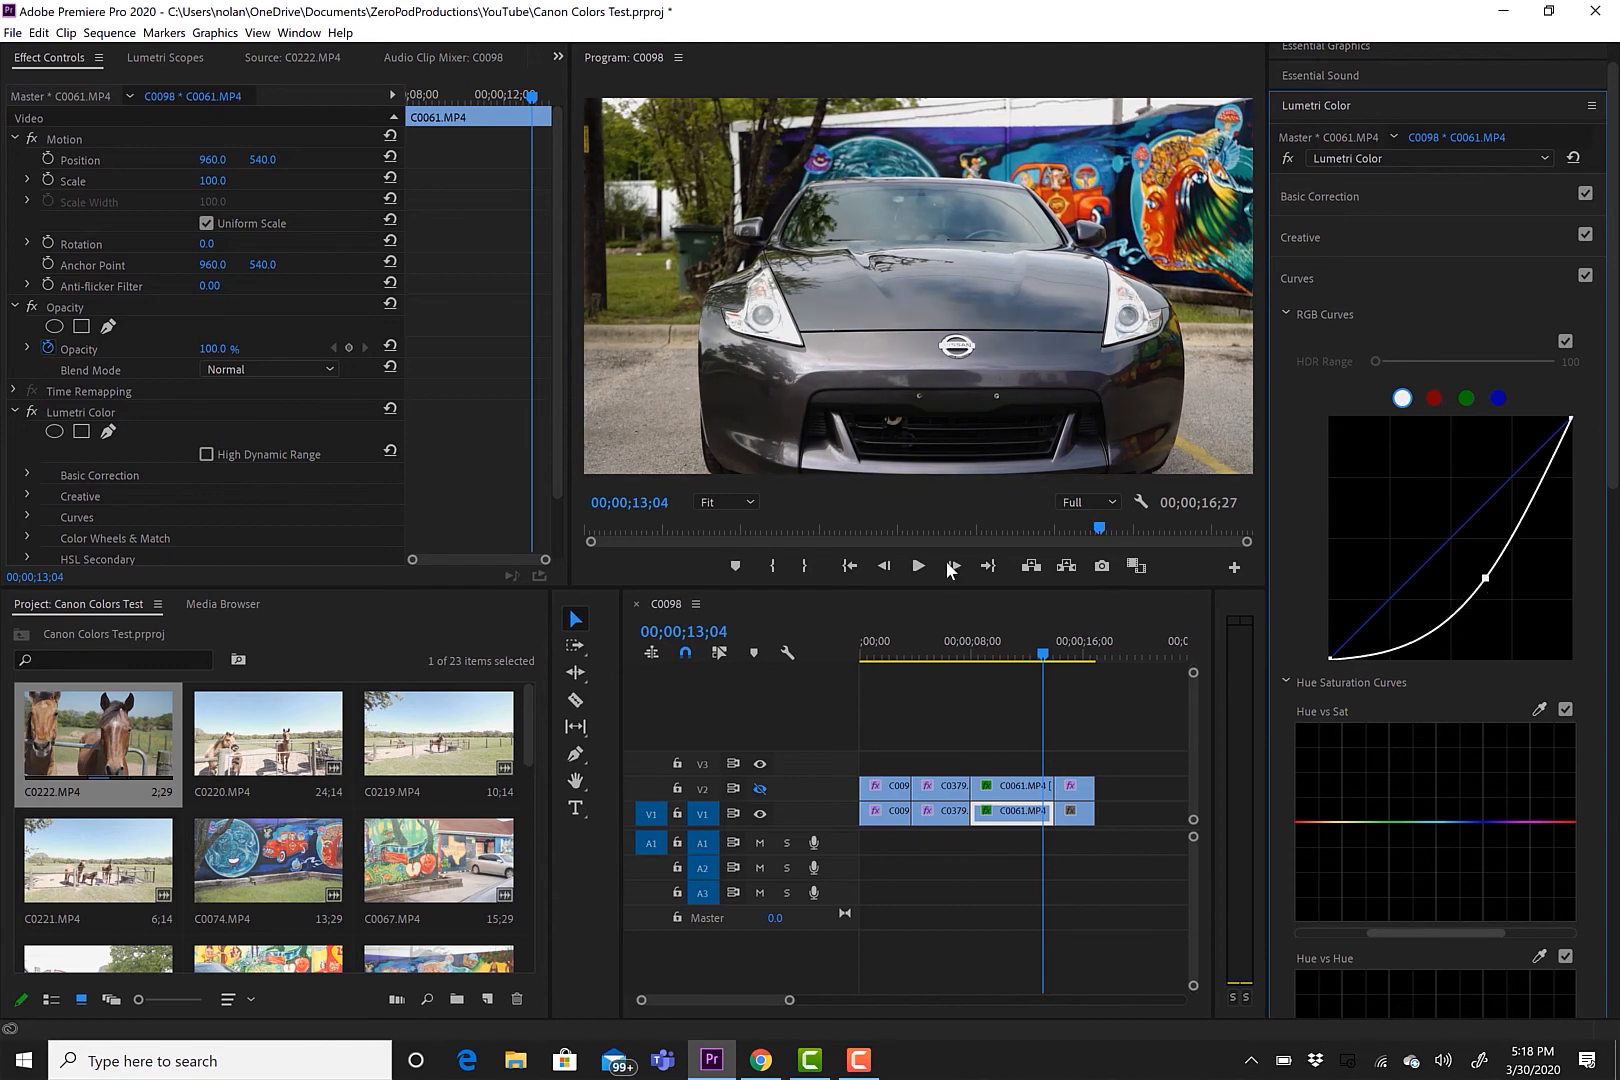
Play horse clip C0222.MP4 up to 00;00;15;29 and bend the middle of its master RGB curve downward
left_click(1069, 637)
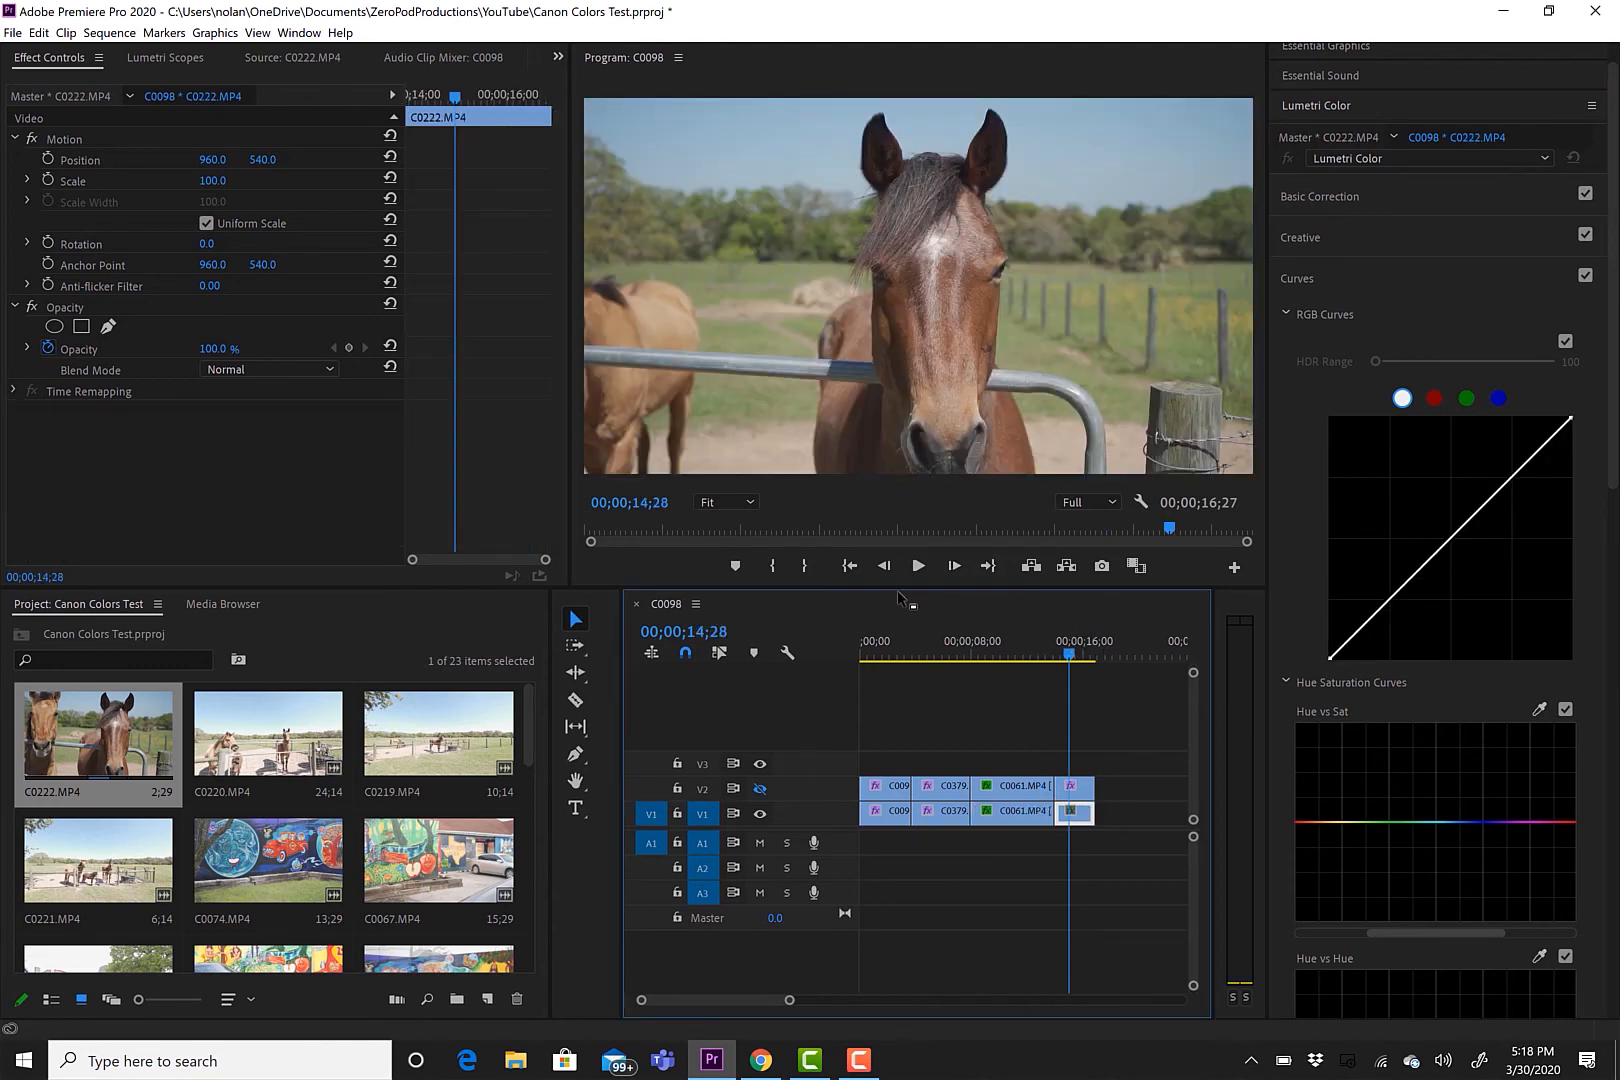
left_click(914, 568)
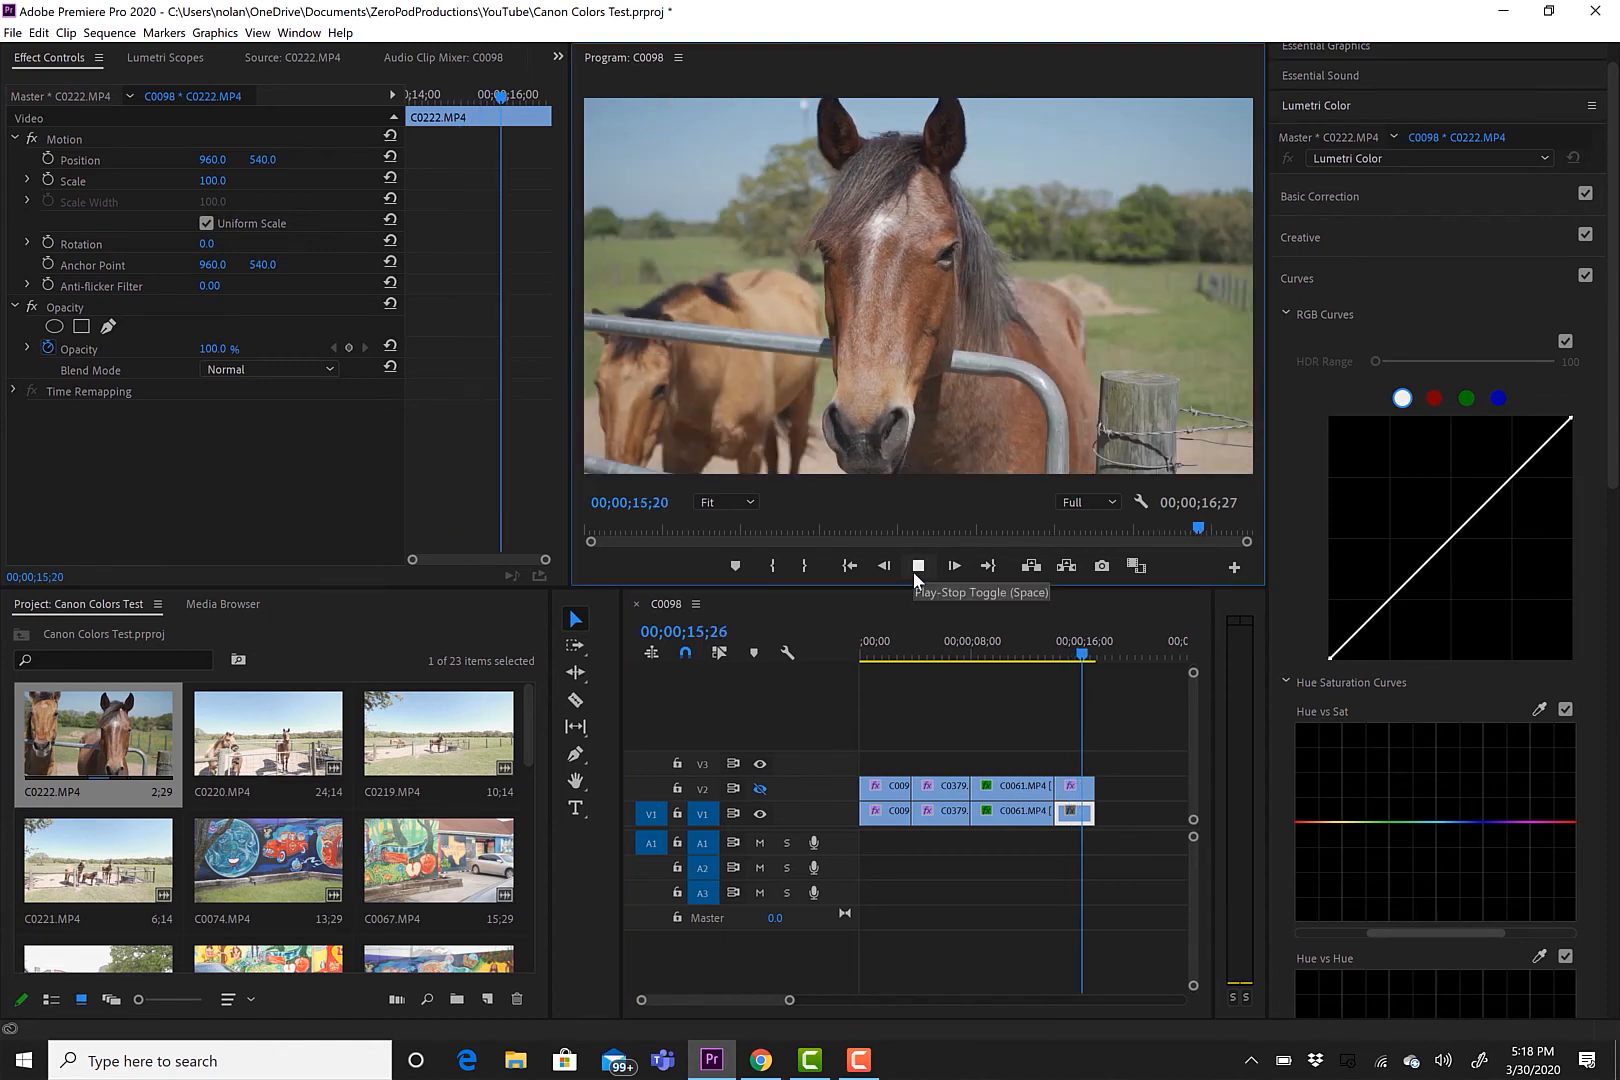
left_click(913, 571)
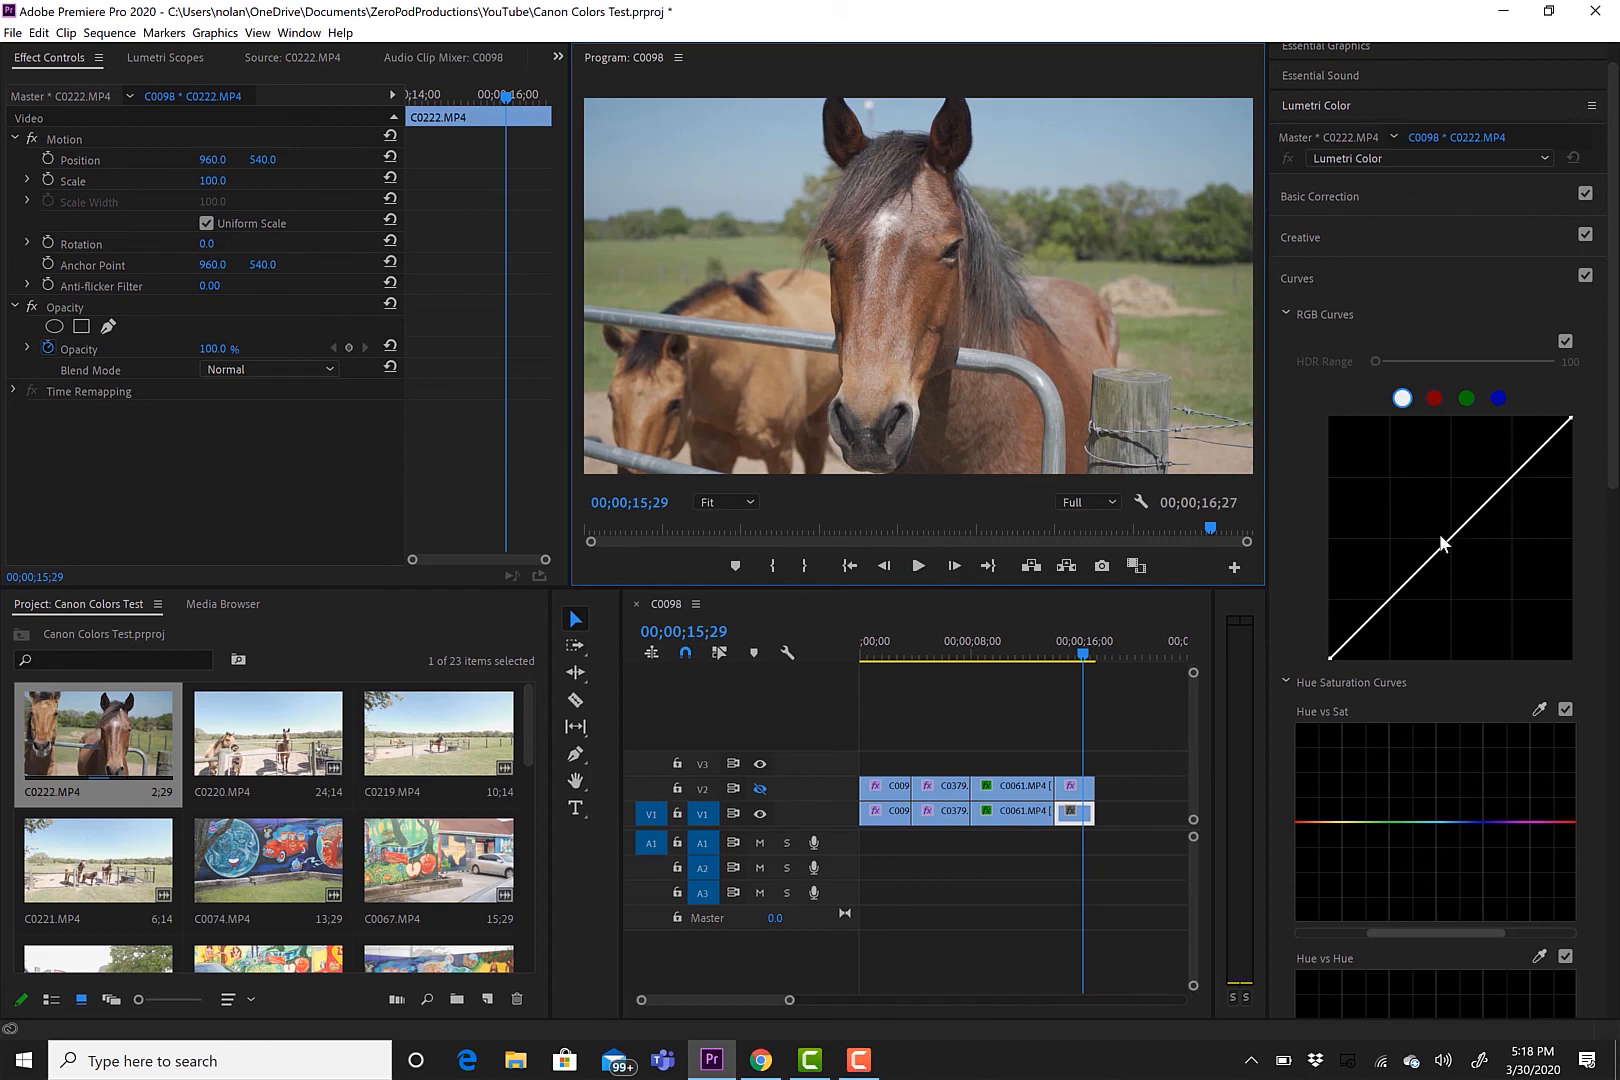
left_click_drag(1458, 550, 1477, 568)
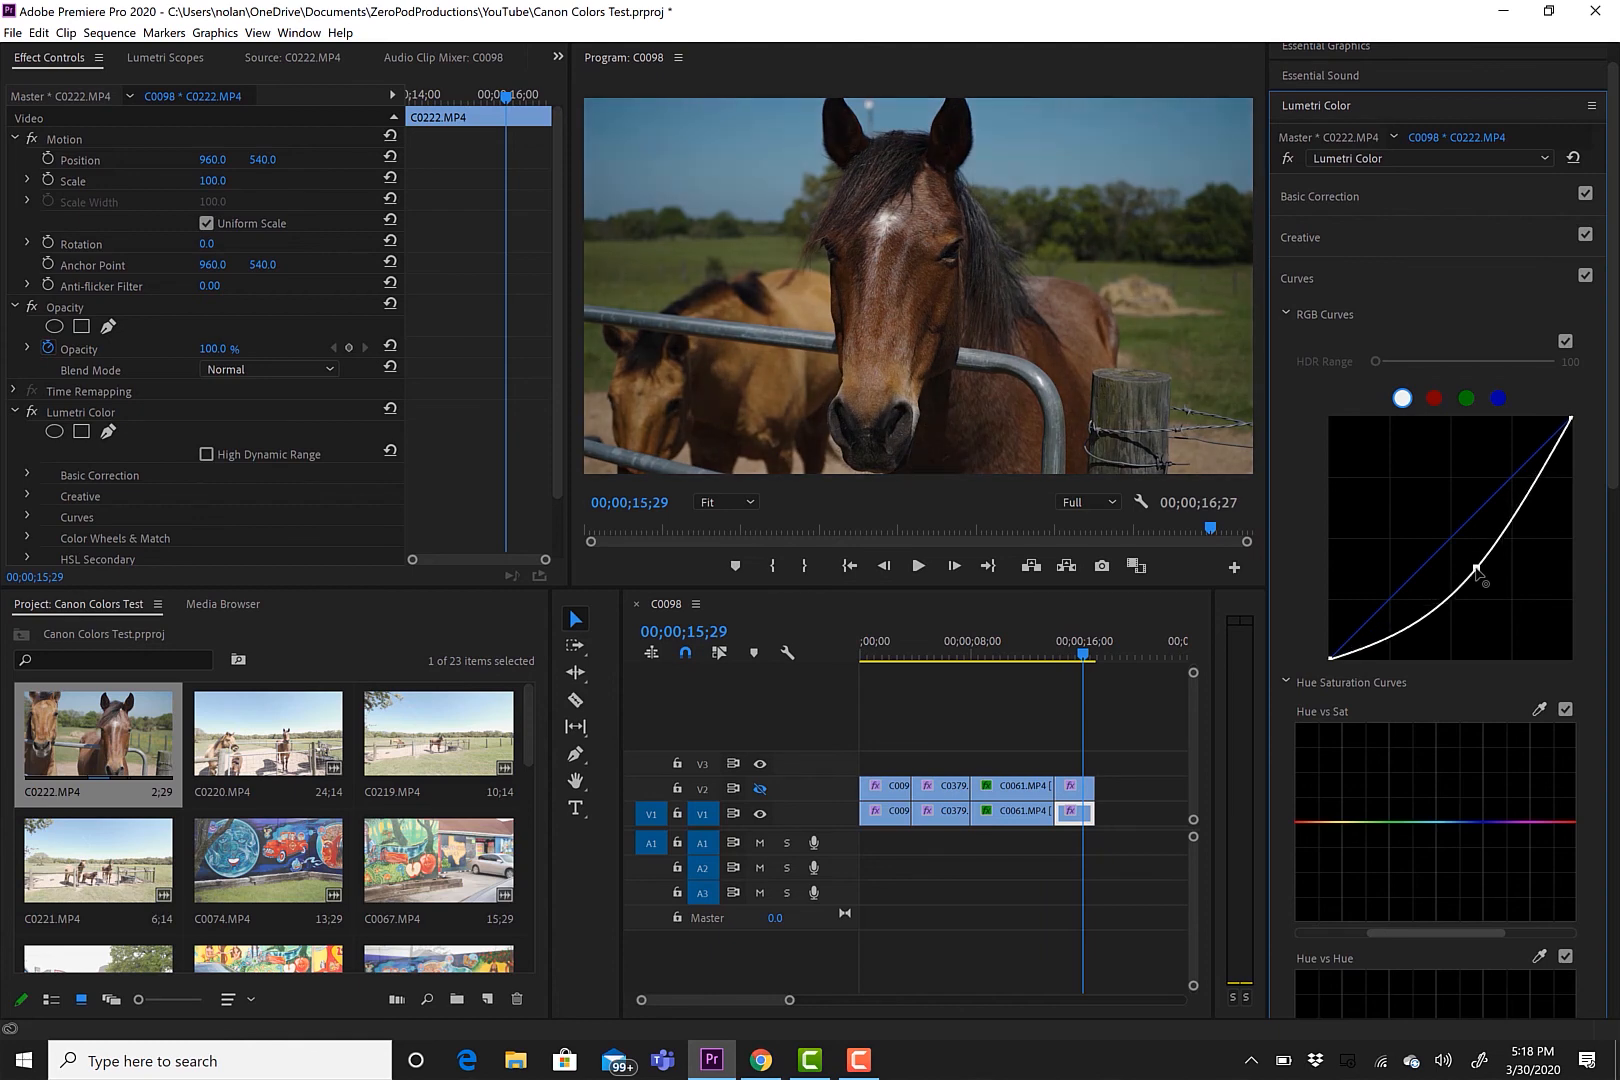
left_click_drag(1477, 570, 1470, 572)
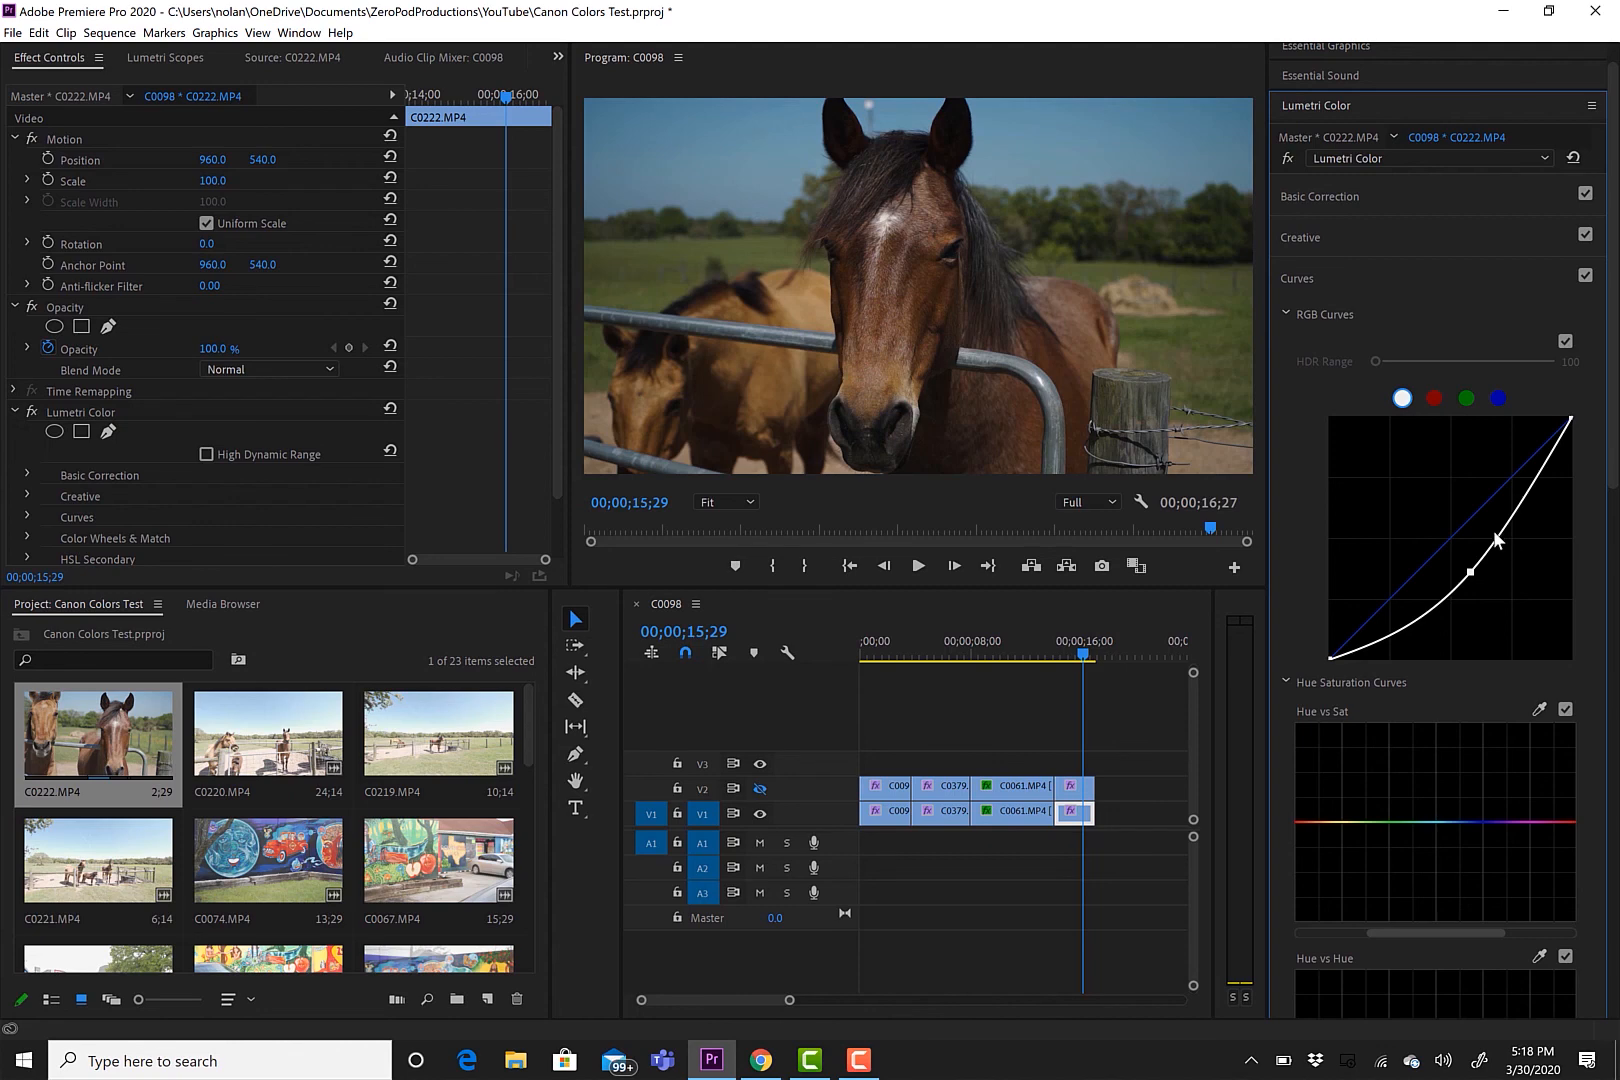
Reposition the midtone point on the horse clip's RGB curve and add a lowered shadow point
left_click_drag(1480, 575, 1480, 572)
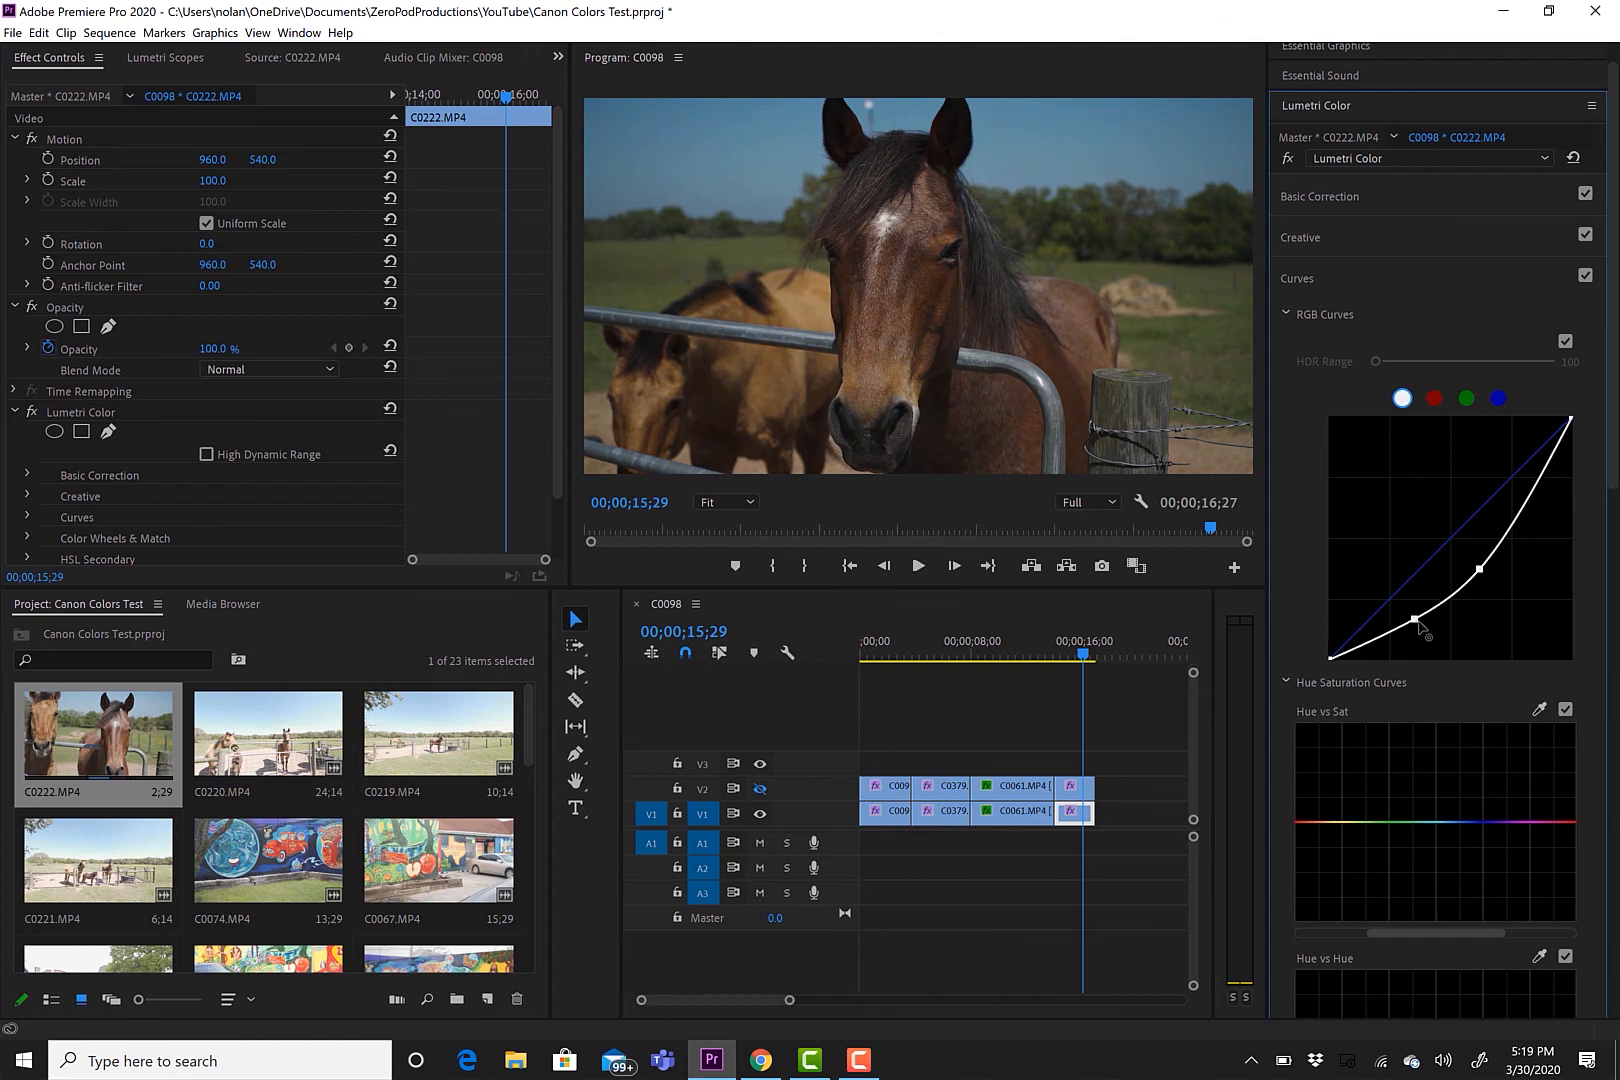
left_click(1420, 626)
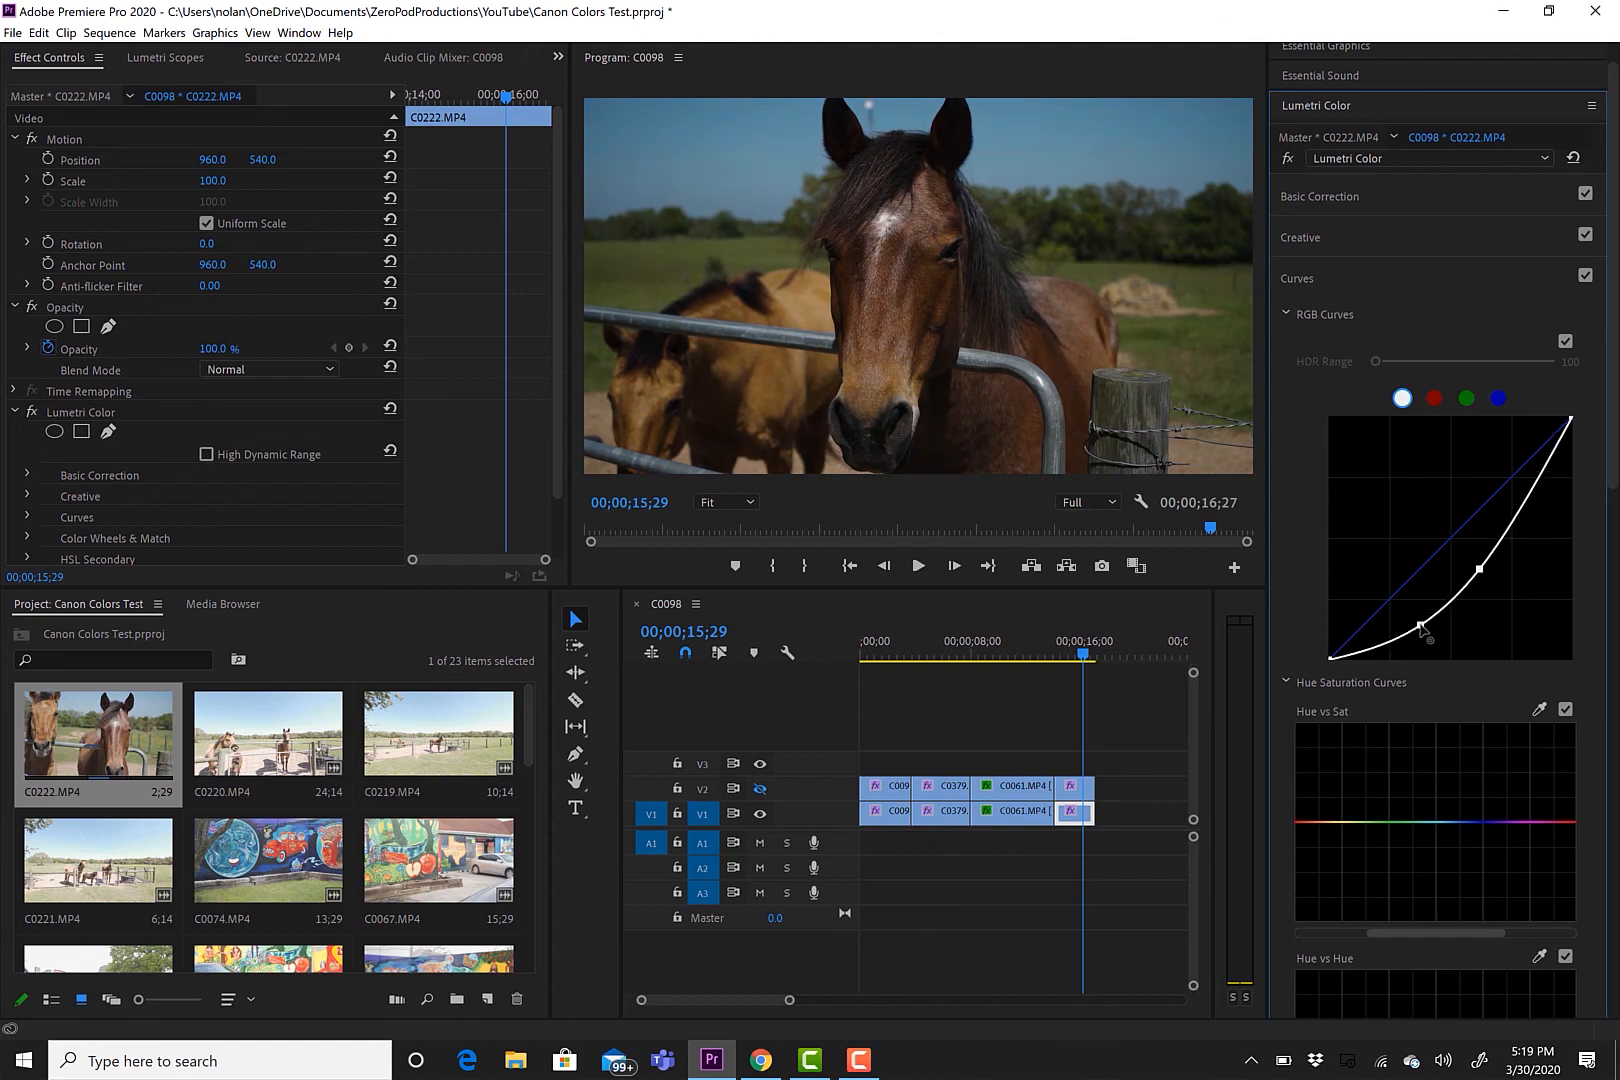
left_click_drag(1420, 626, 1420, 625)
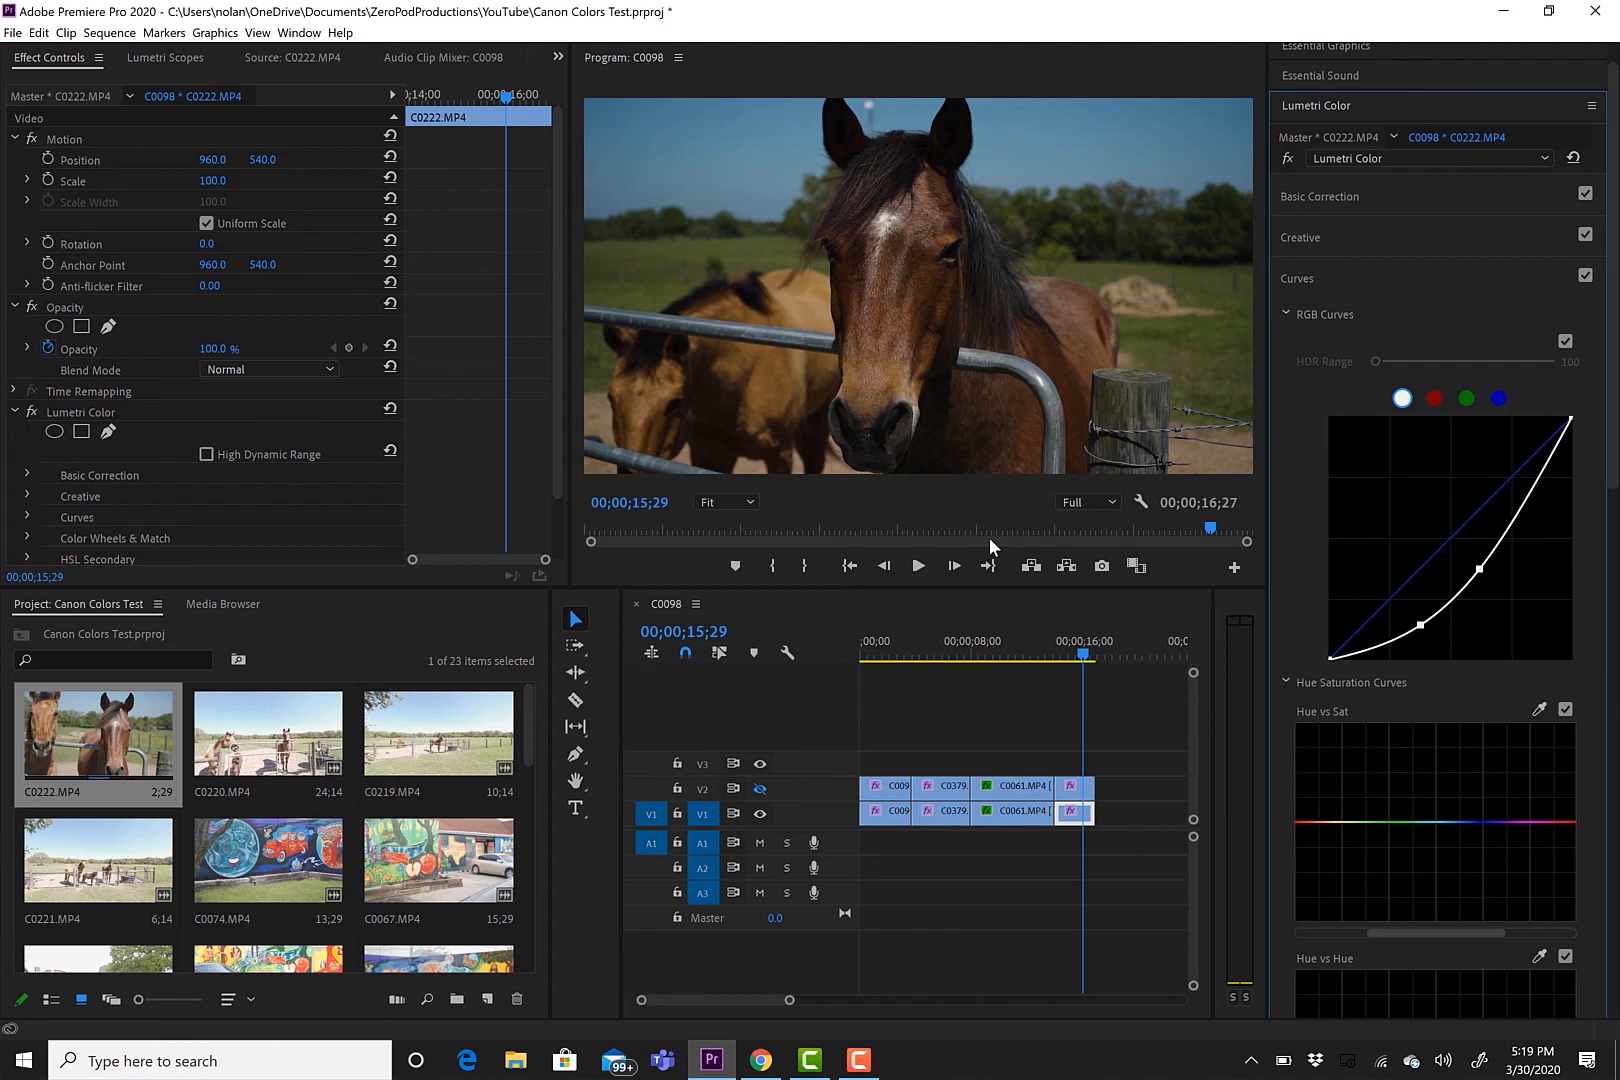